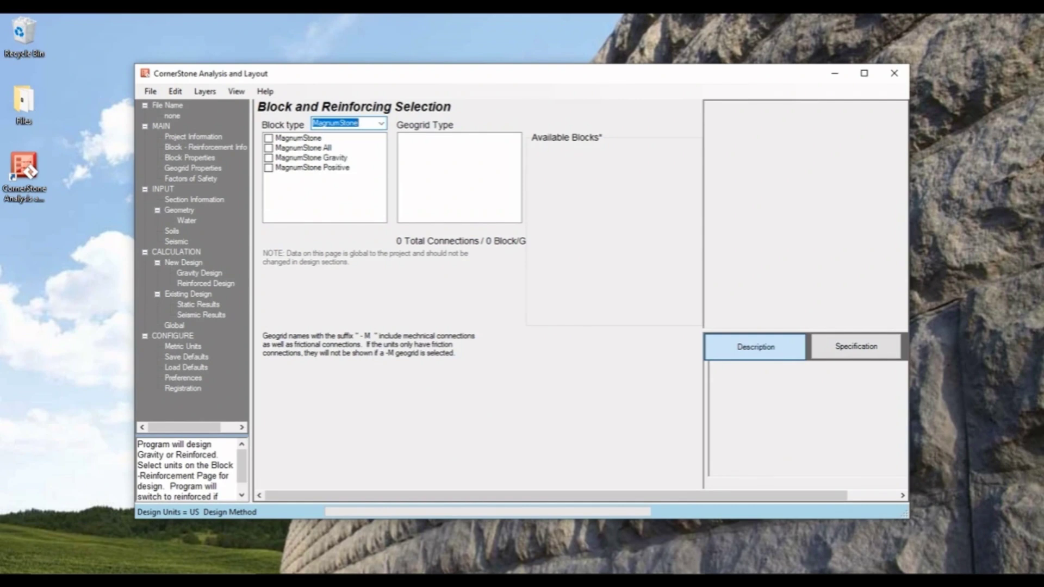
- Compare the MagnumStone block type options and choose MagnumStone All as the block type
click(268, 138)
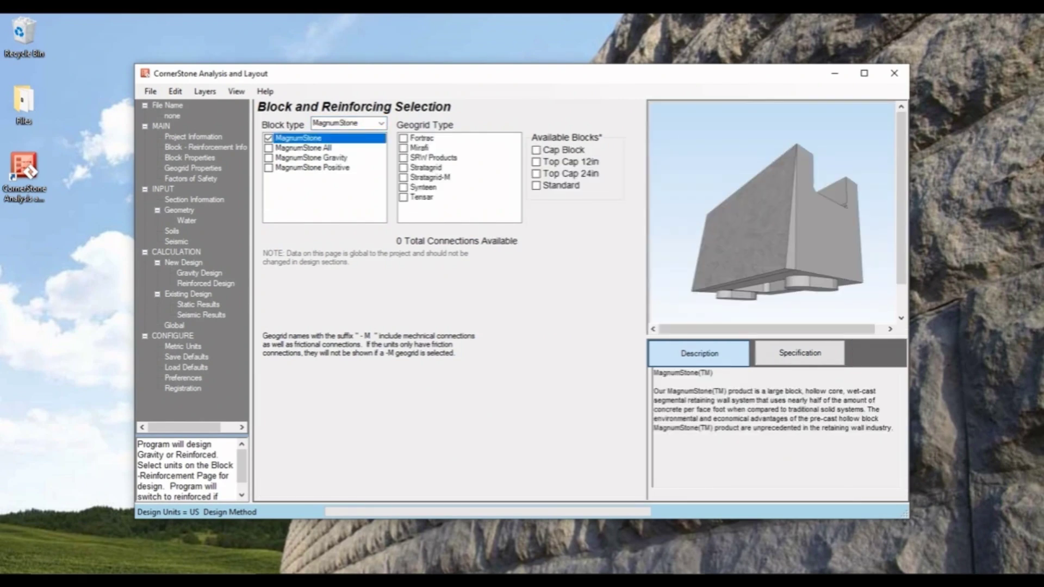
click(268, 158)
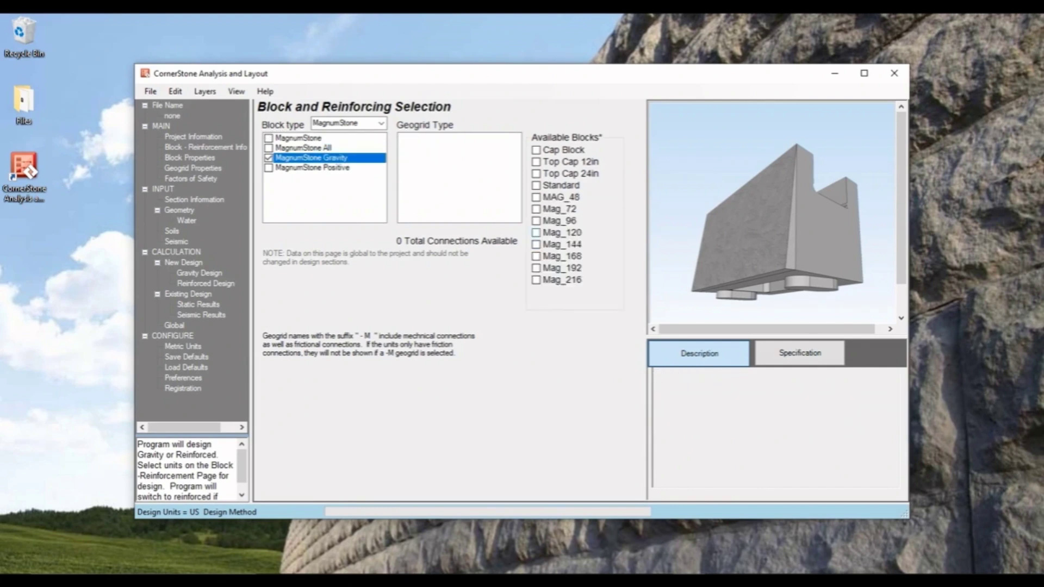
click(268, 168)
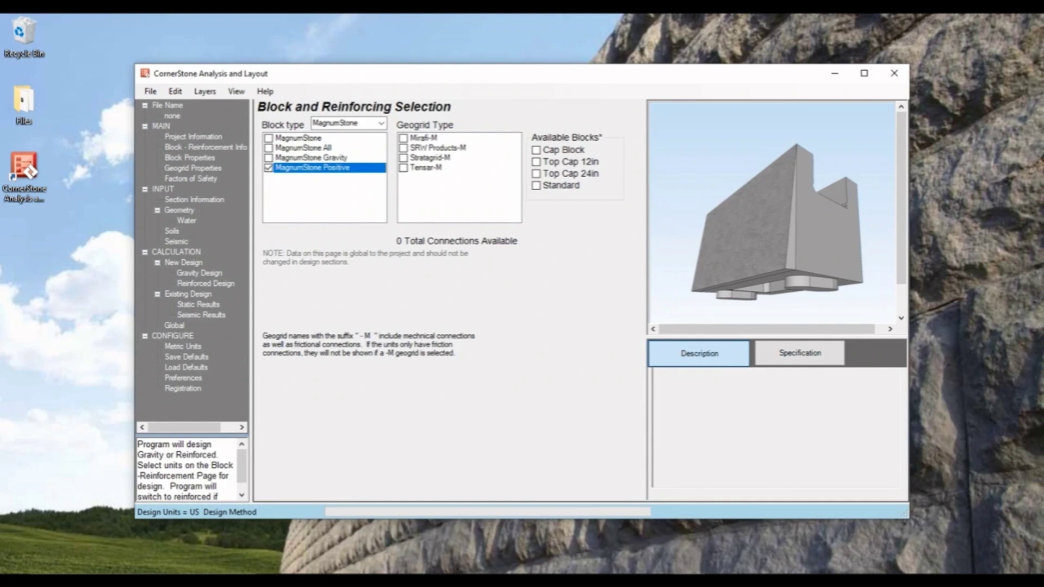
click(268, 148)
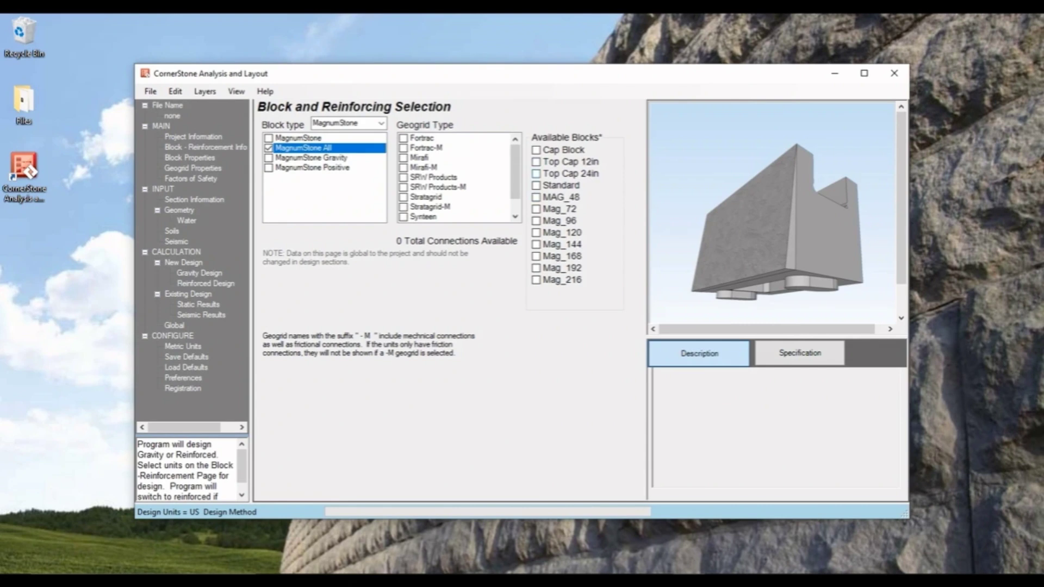
- Enable every available block except Cap Block, from Top Cap 12in through Mag_216
click(522, 348)
click(537, 162)
click(536, 174)
click(536, 185)
click(536, 197)
click(536, 209)
click(536, 221)
click(536, 233)
click(536, 244)
click(536, 256)
click(536, 268)
click(536, 280)
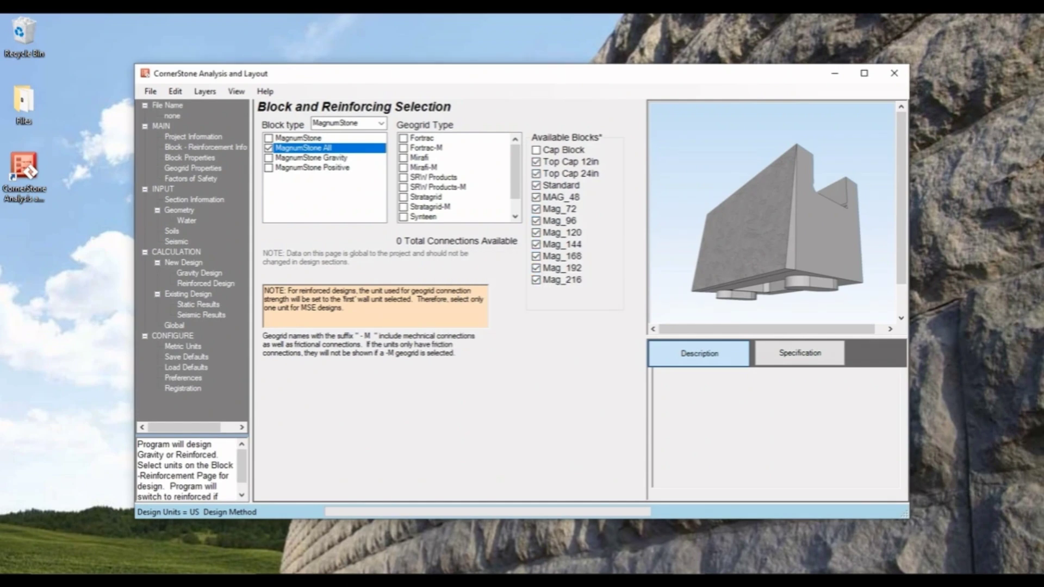
- Select Stratagrid as the geogrid type and open the geogrid properties
click(404, 197)
click(612, 340)
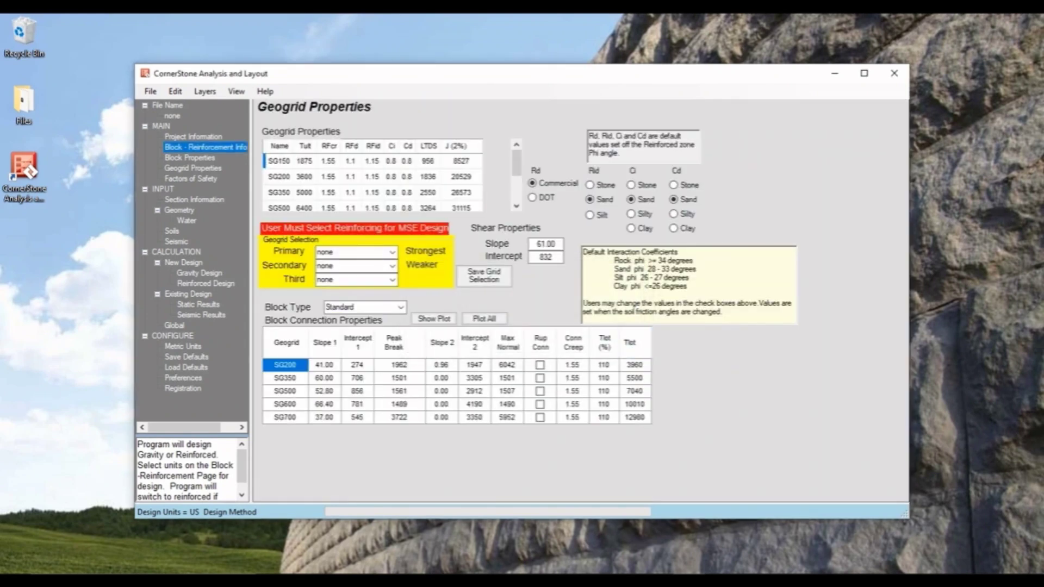
- Set the geogrid selection to SG700 primary, SG500 secondary and SG200 third
click(391, 252)
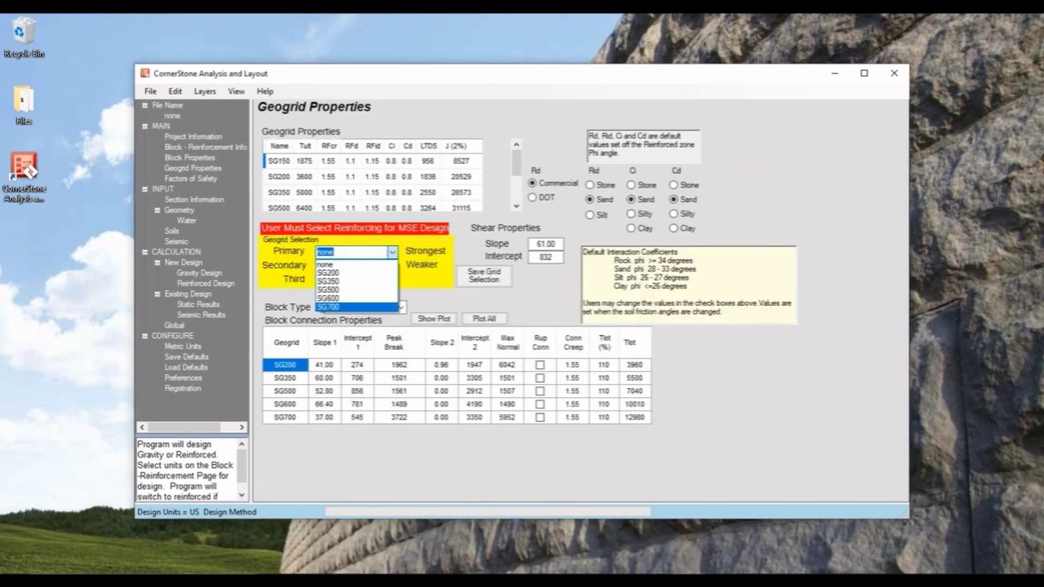
key(Return)
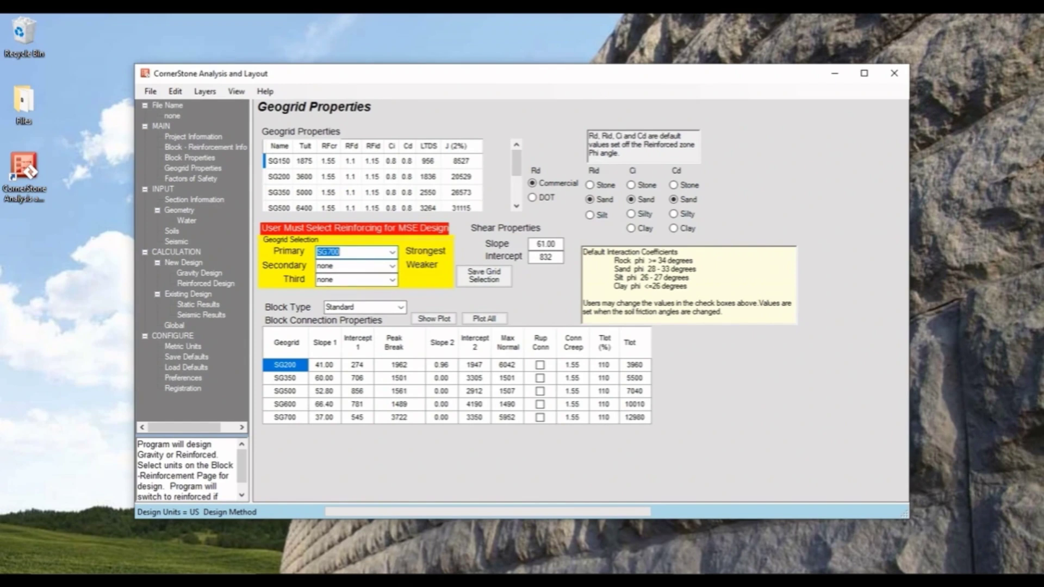
click(392, 266)
click(364, 303)
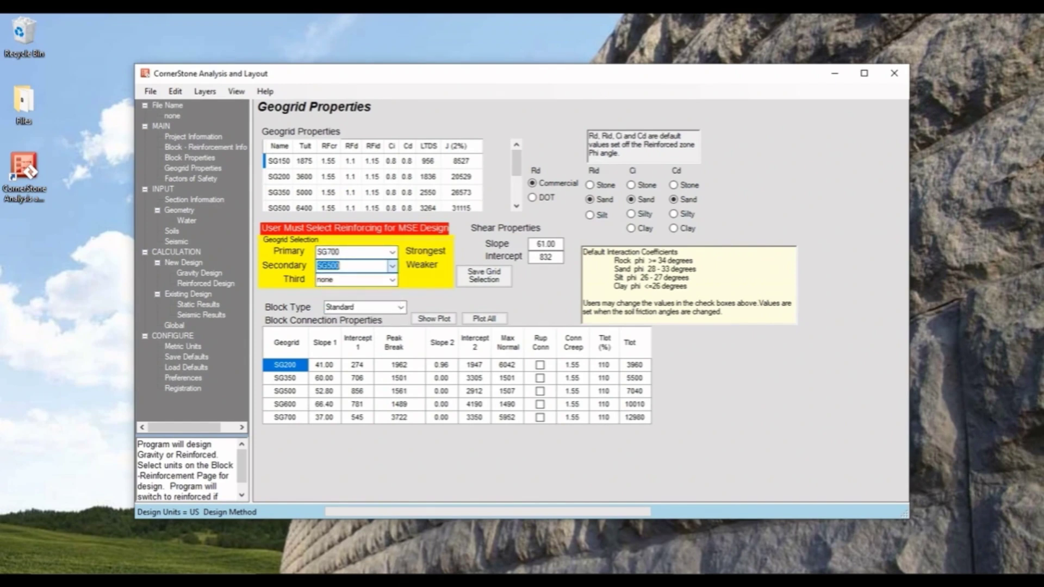
click(392, 280)
click(359, 301)
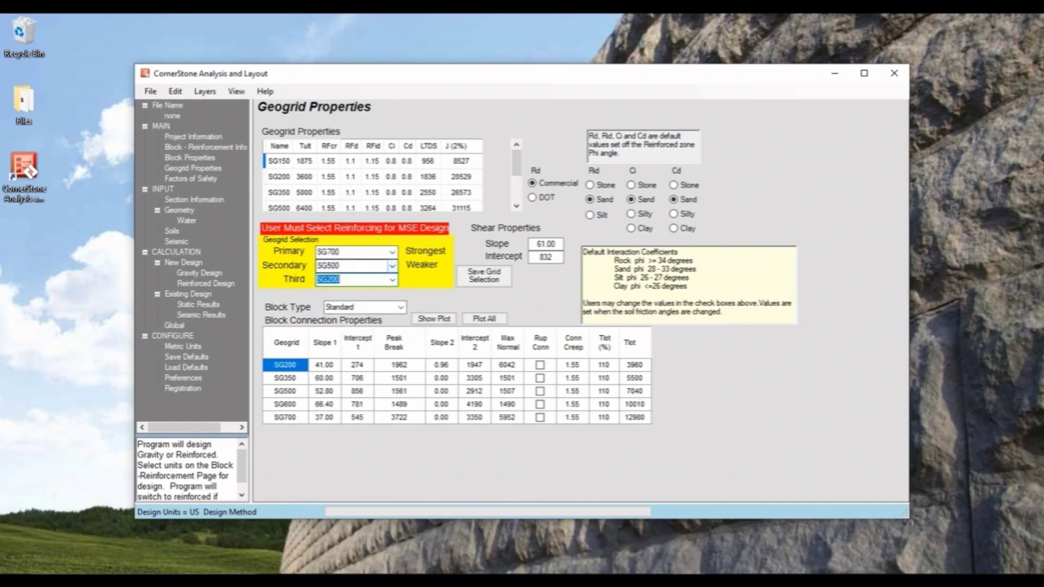
- Open the section information and review the design method options without changing them
click(195, 199)
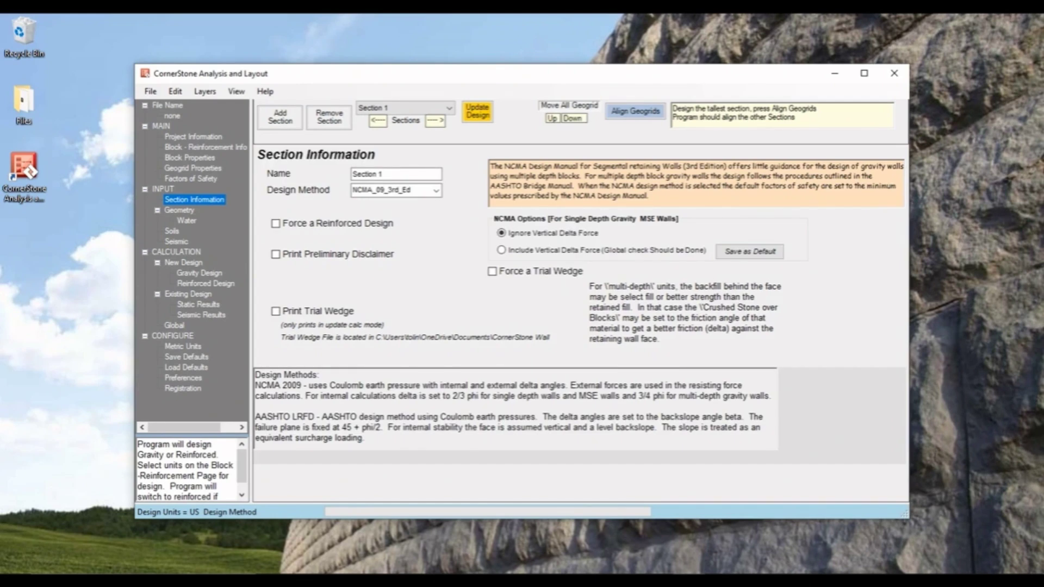
click(436, 190)
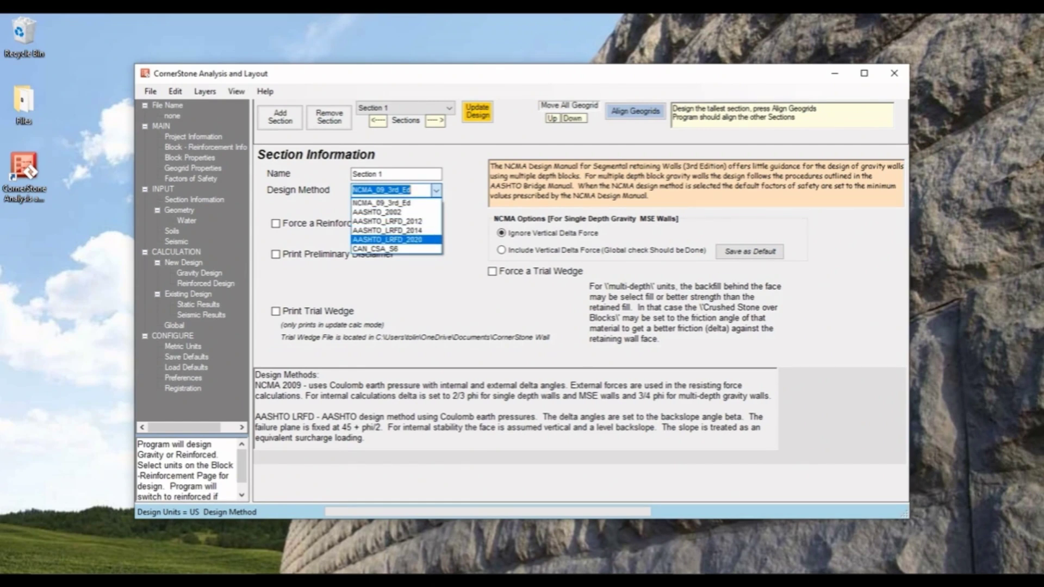
key(Escape)
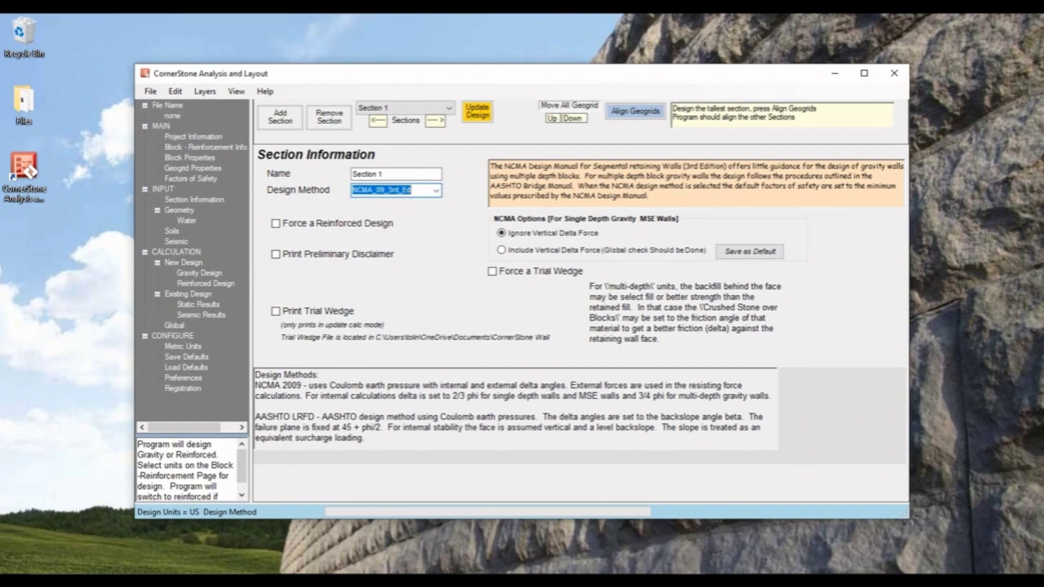
- Open the section geometry and set the wall height to 15 ft and the embedment to 2 ft
click(179, 211)
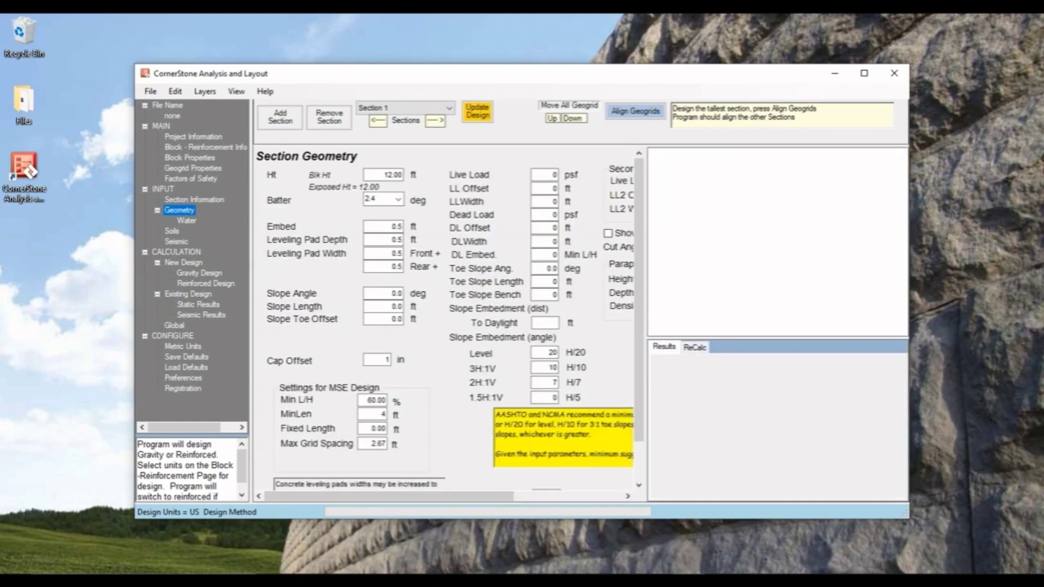
click(864, 73)
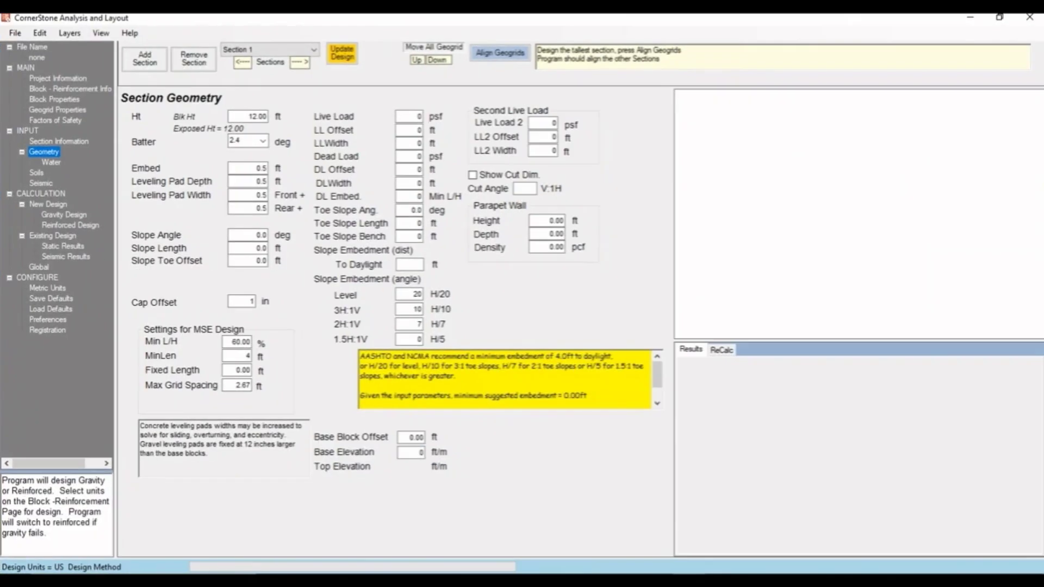
drag(243, 116, 292, 119)
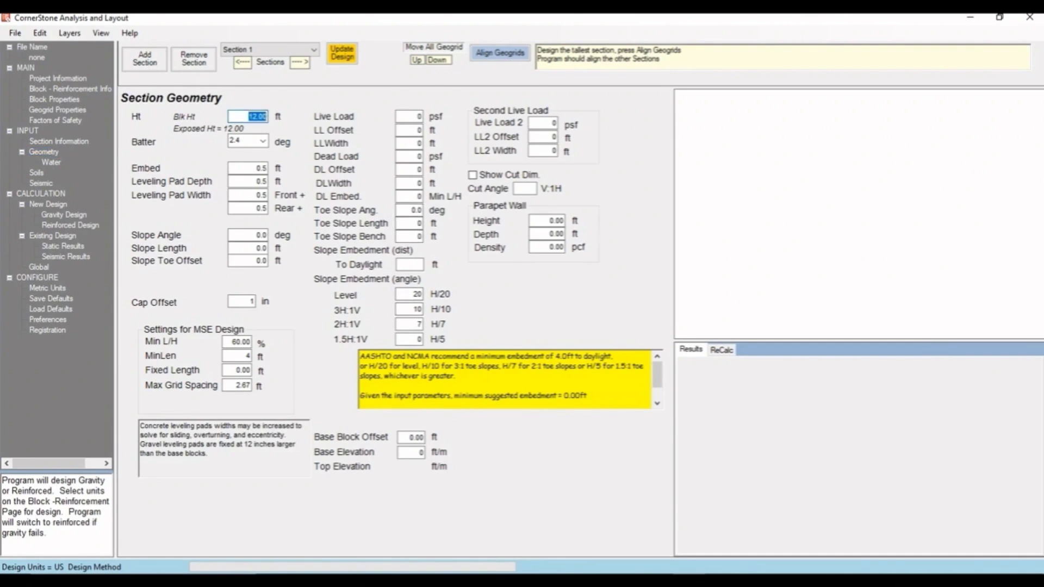
text(15)
click(258, 168)
drag(257, 168, 271, 169)
text(2)
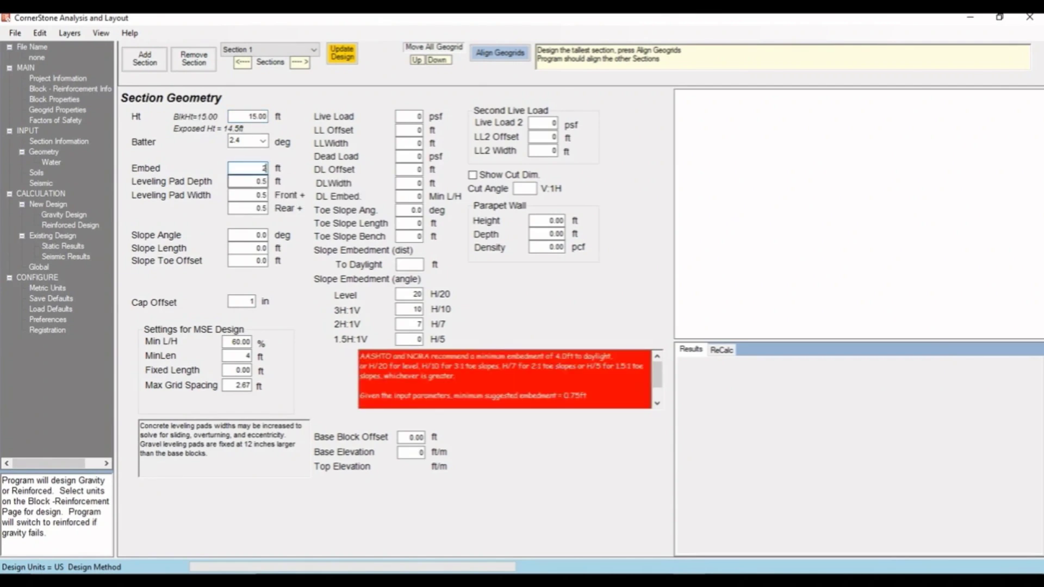
- Set the slope angle to 10 degrees and the slope length to 5 ft
click(257, 181)
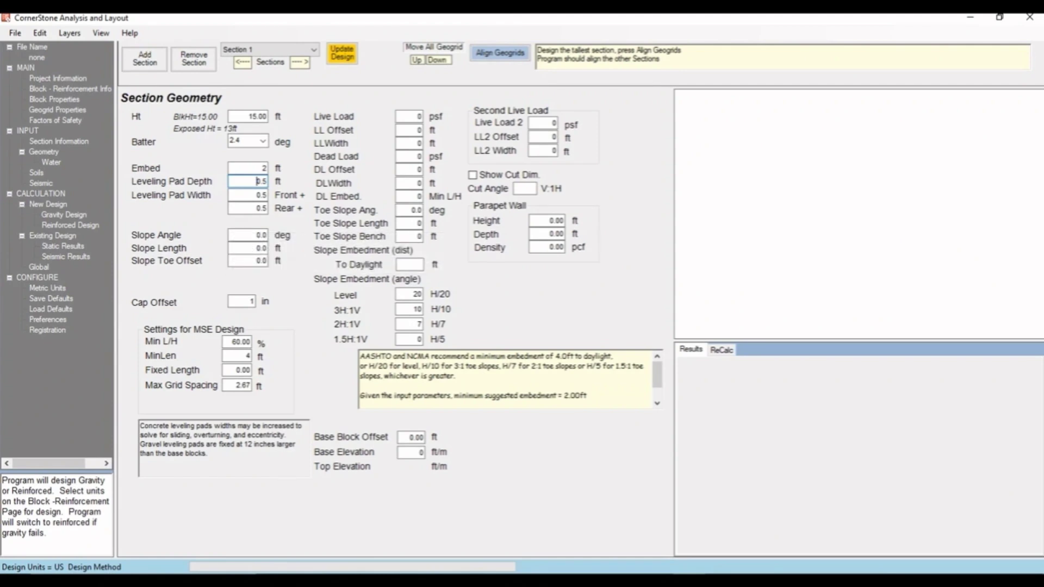
key(Tab)
key(Tab)
key(Tab)
text(10)
key(Tab)
text(5)
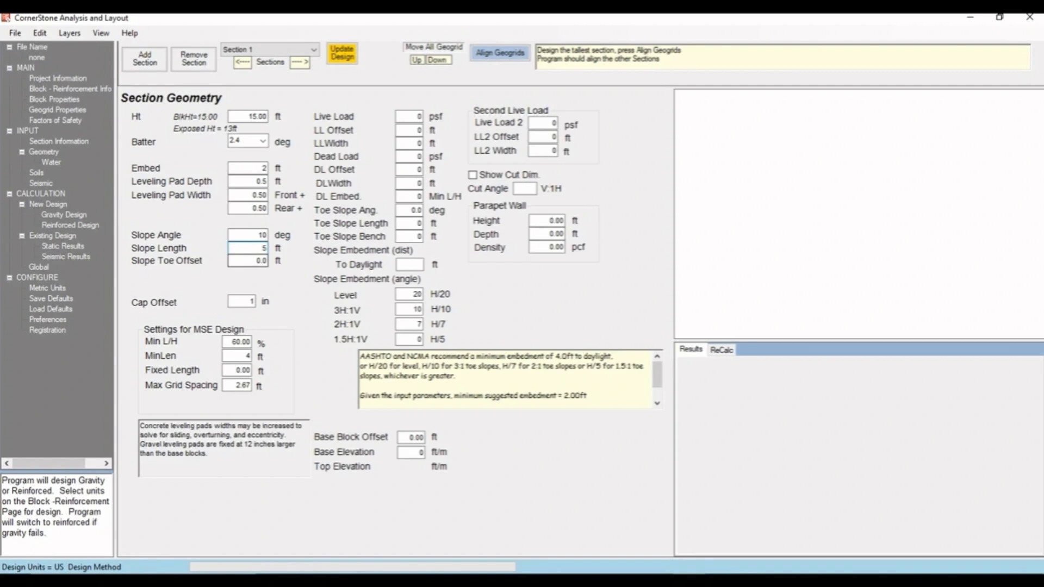
- Set the toe slope angle to 10 degrees and the toe slope length to 10 ft
click(413, 210)
double_click(413, 210)
text(10)
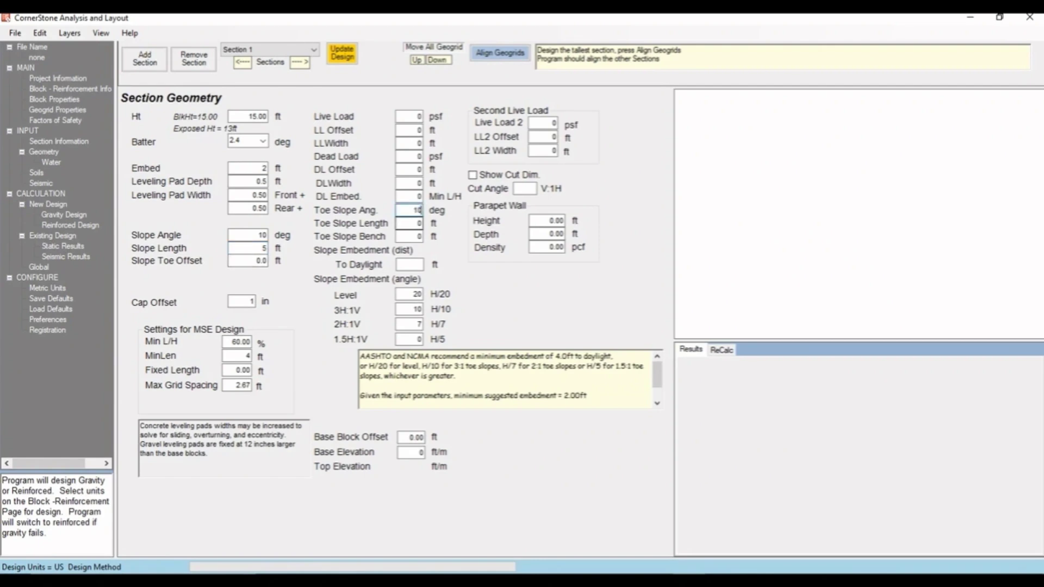
key(Tab)
text(10)
- Enter a live load of 250 psf with a 5 ft offset and 24 ft width
double_click(417, 117)
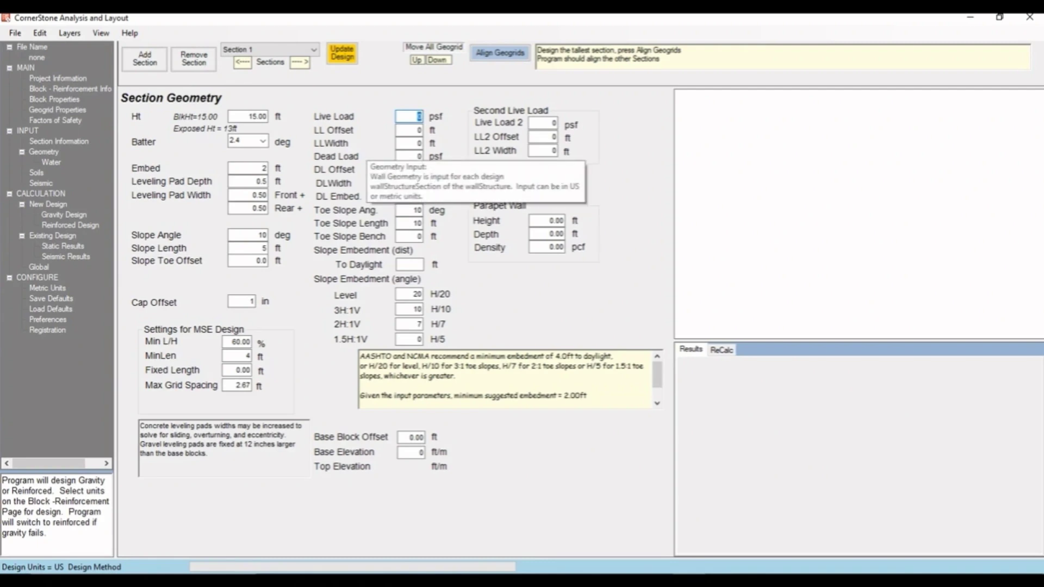
text(250)
double_click(418, 130)
text(5)
double_click(419, 143)
text(24)
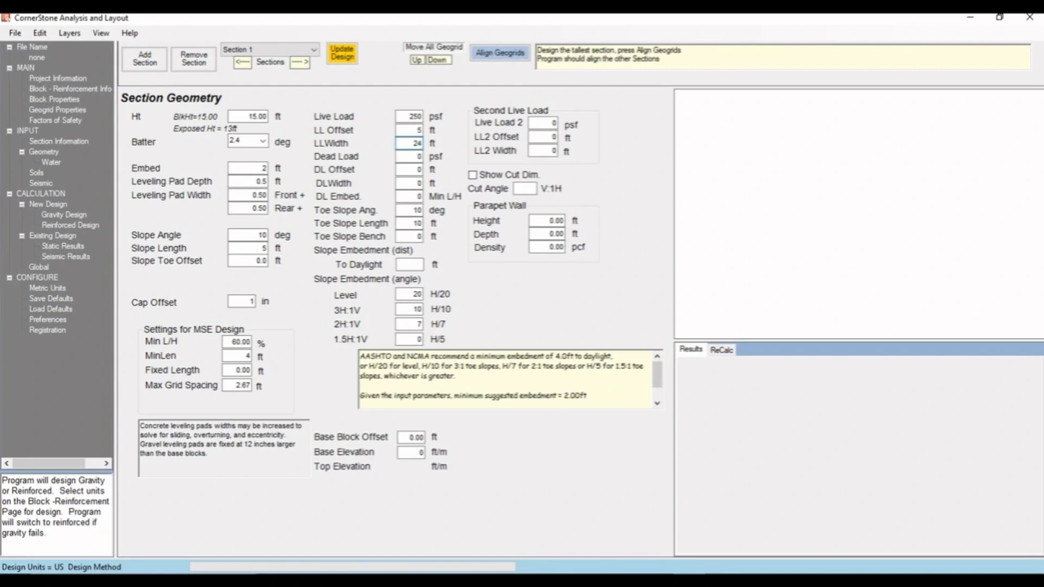
- Open the soil properties, keep a crushed stone leveling pad, and enable Select Fill Options
click(36, 173)
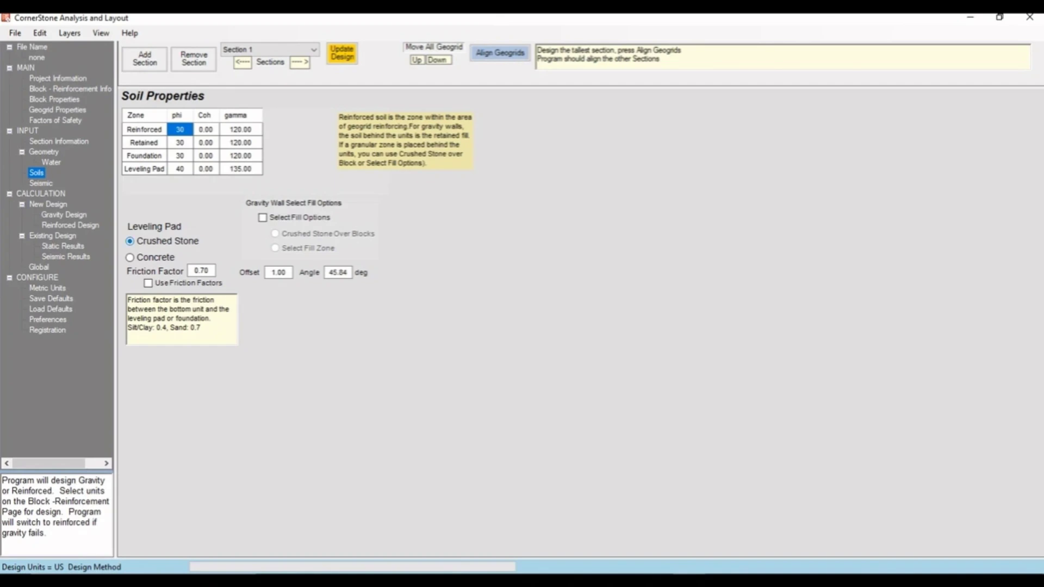
click(130, 257)
click(130, 241)
click(263, 217)
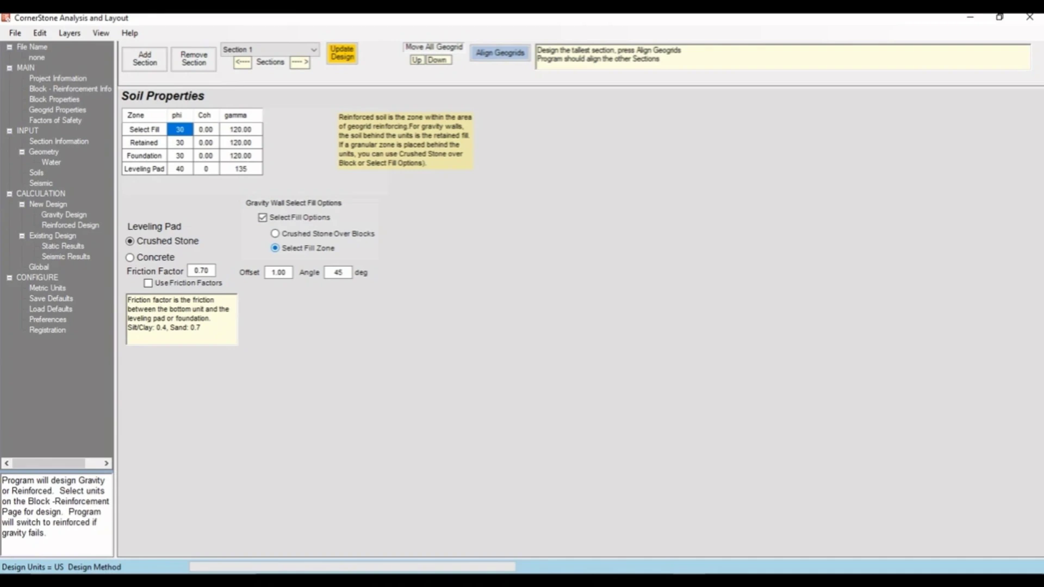
click(338, 273)
- Run the gravity design and review its results, forces and moments, and all forces tables
click(65, 215)
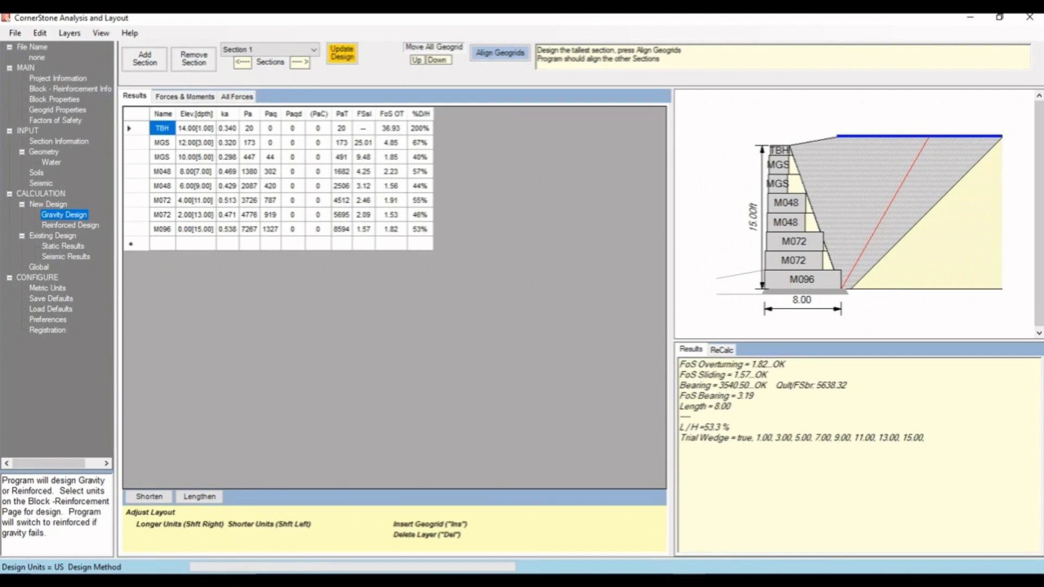
click(185, 97)
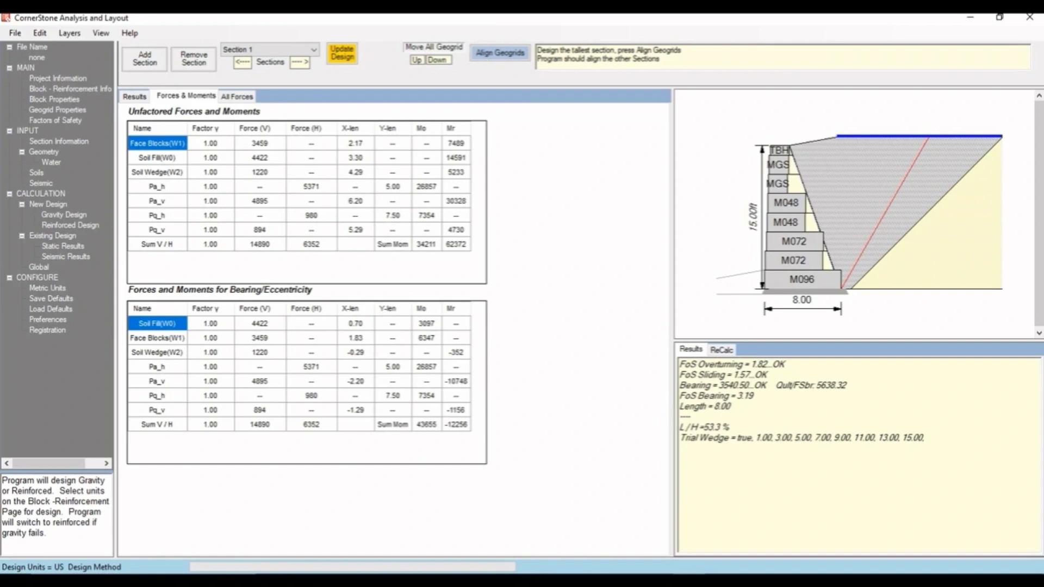
click(237, 96)
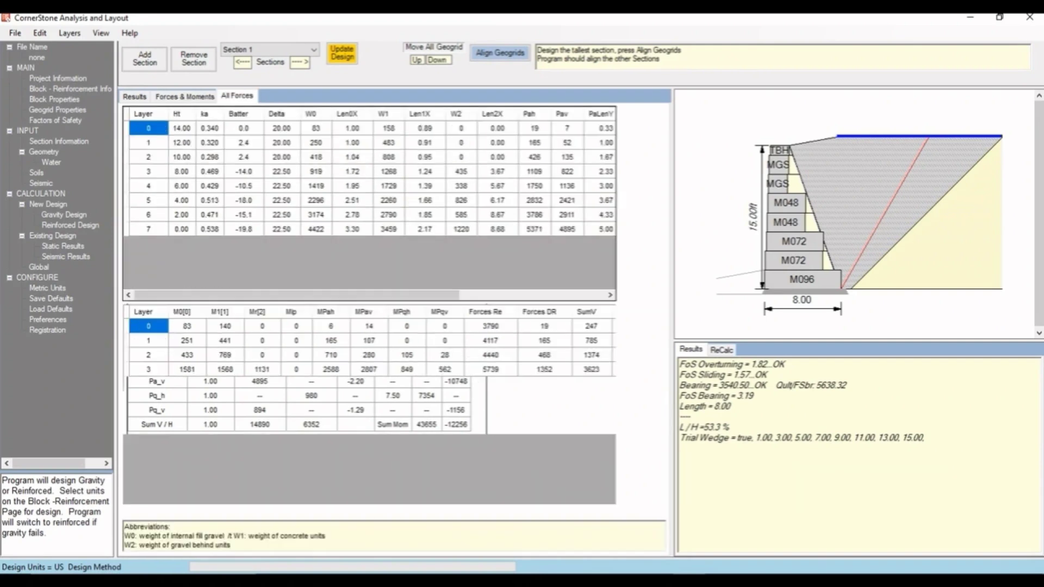
mouse_move(297, 295)
mouse_down()
mouse_move(440, 295)
mouse_move(297, 295)
mouse_up()
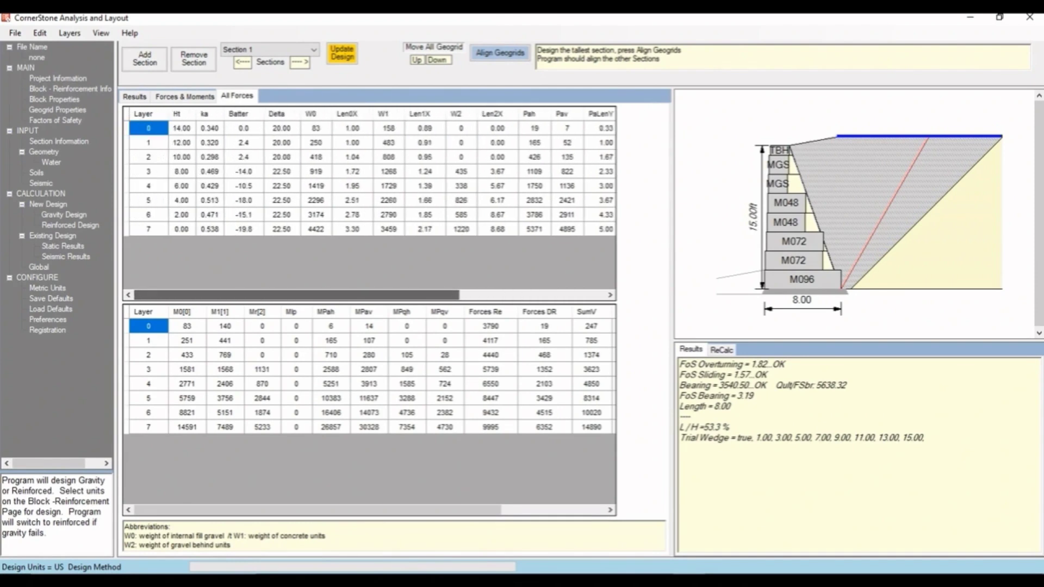
- Review the reinforced design results, then the static and seismic results pages
click(70, 225)
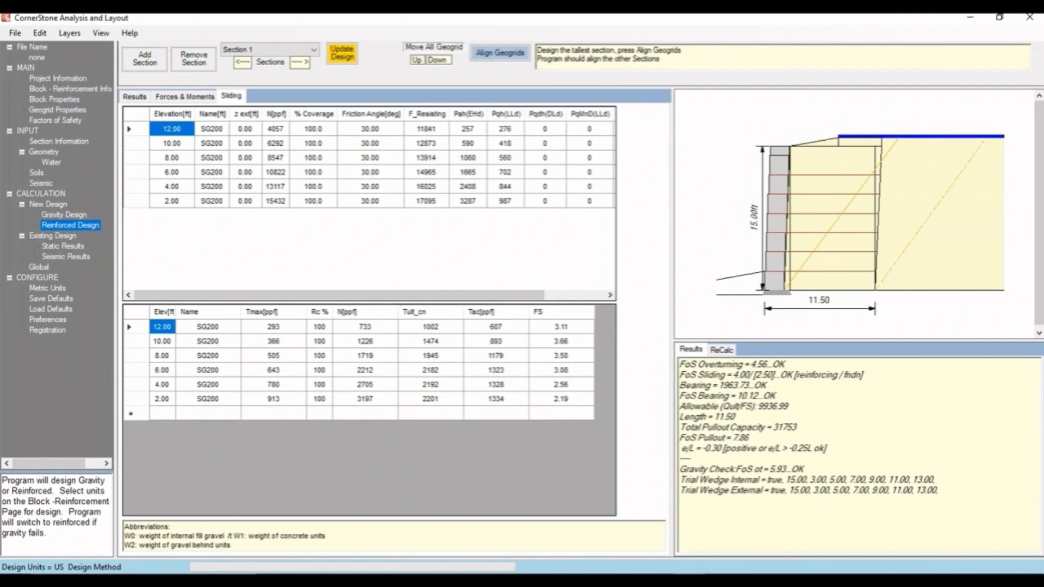
click(142, 97)
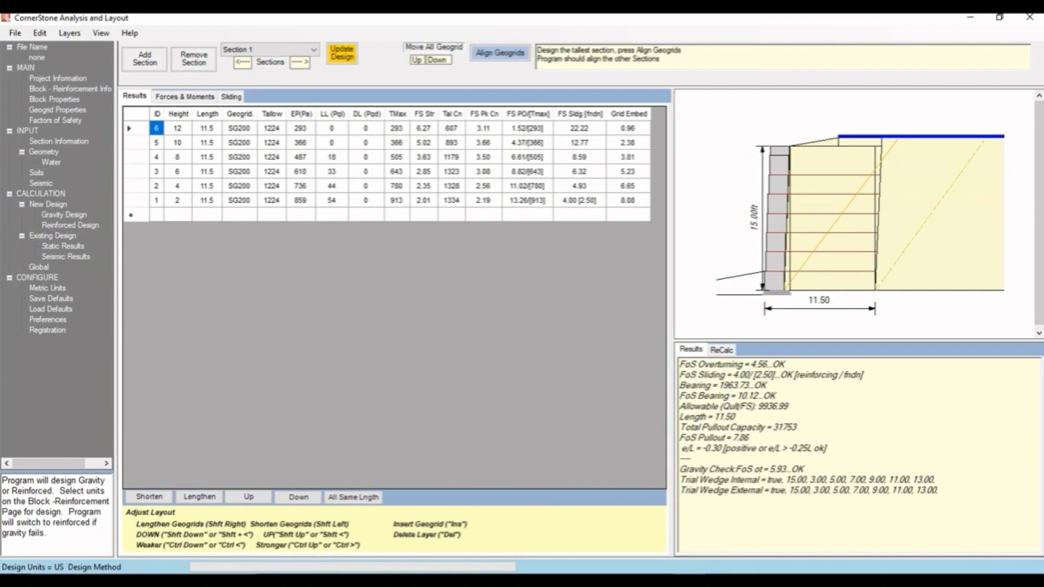
click(63, 246)
click(66, 256)
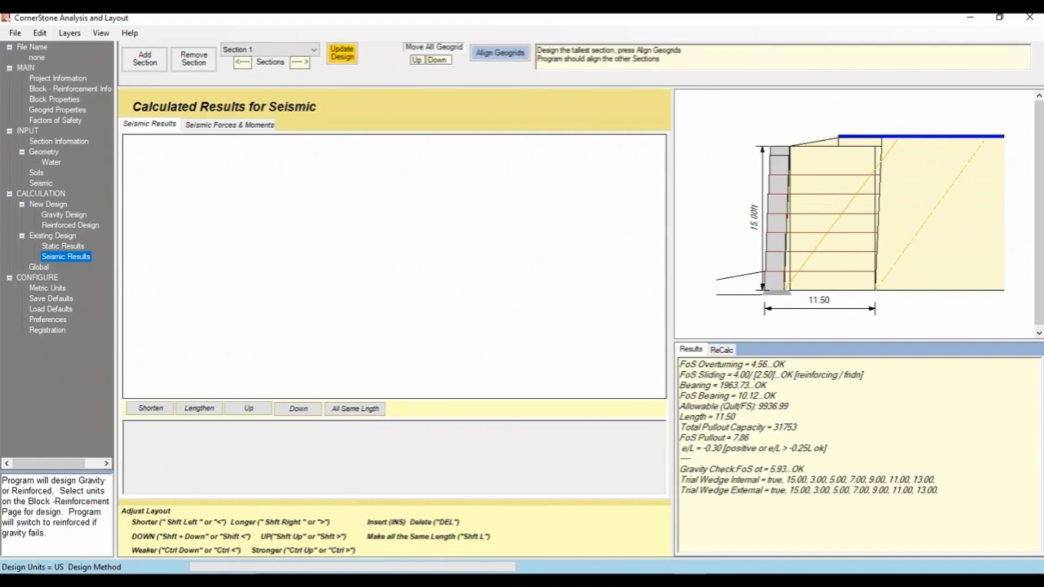
- Run the global stability analysis and review its global results and slice tables
click(39, 266)
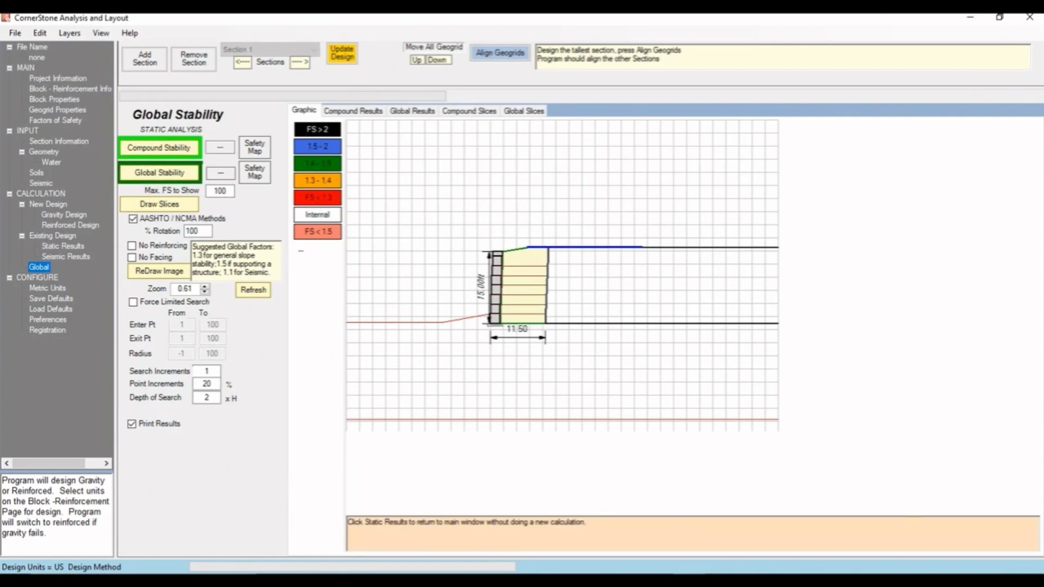
click(159, 173)
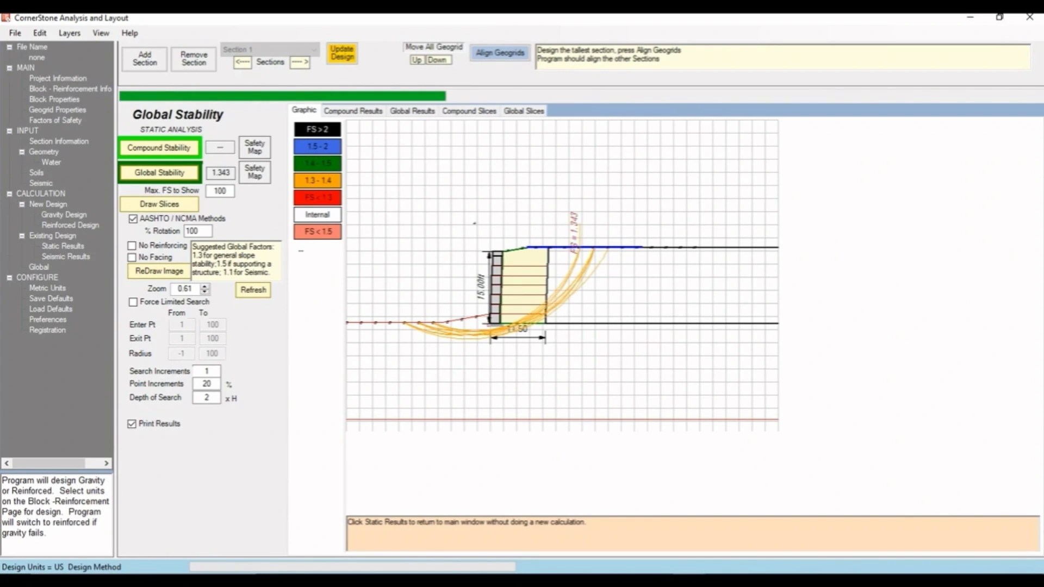
click(412, 111)
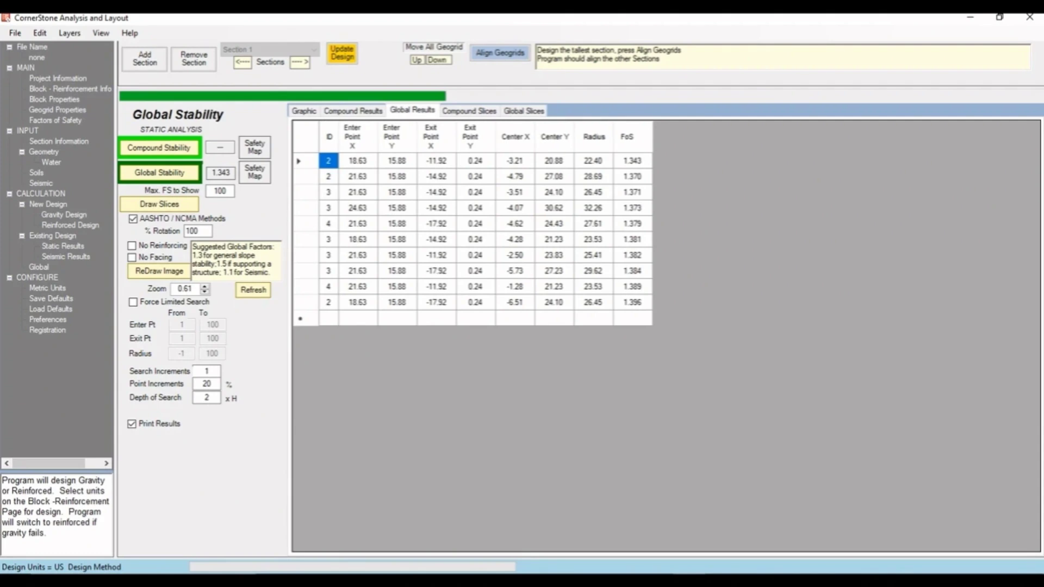
click(524, 111)
scroll(530, 334, down, 6)
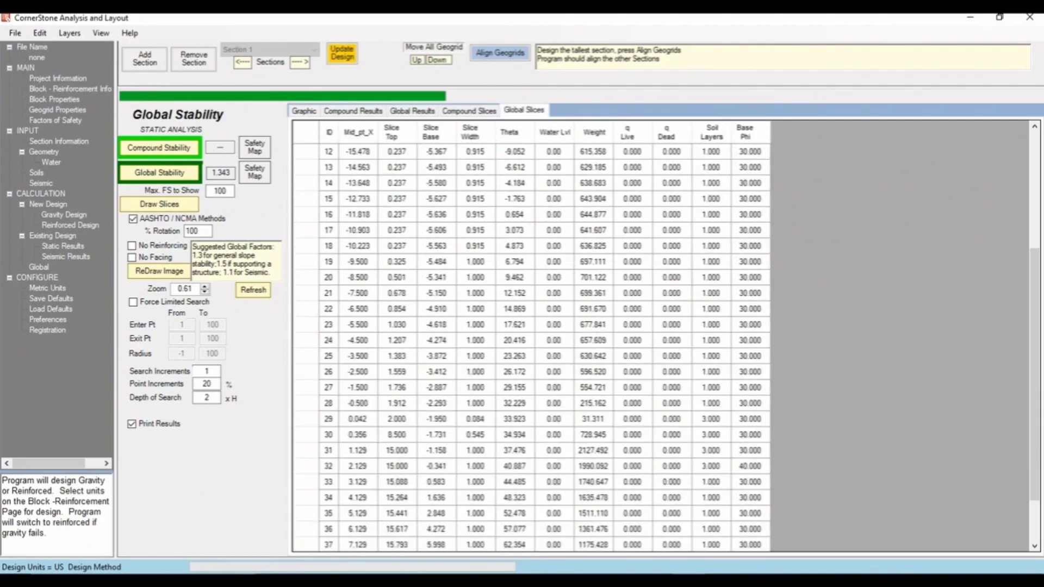
- Run the compound stability analysis and review its graphic, compound results and compound slices tables
click(304, 111)
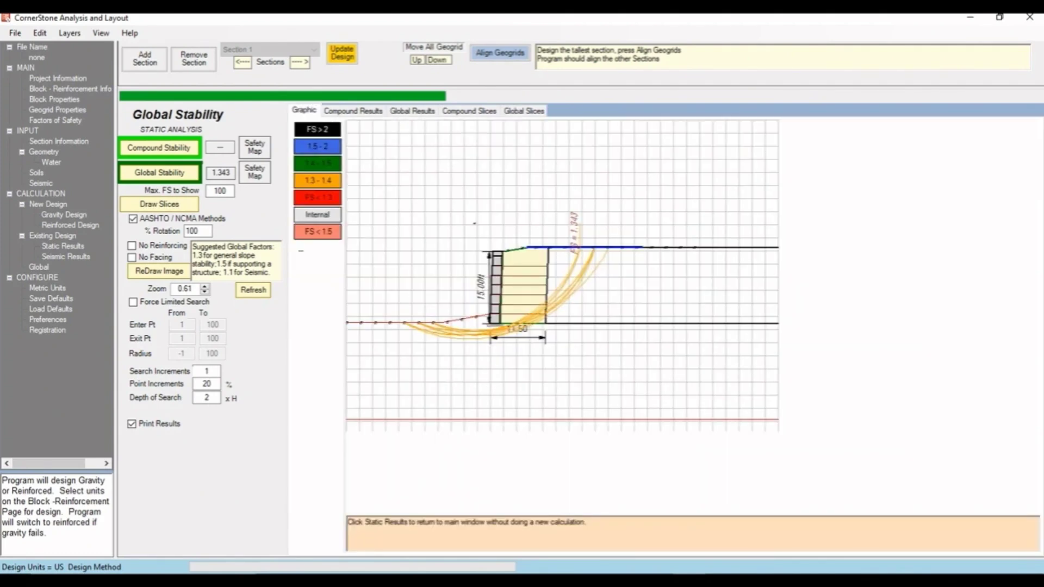
click(159, 148)
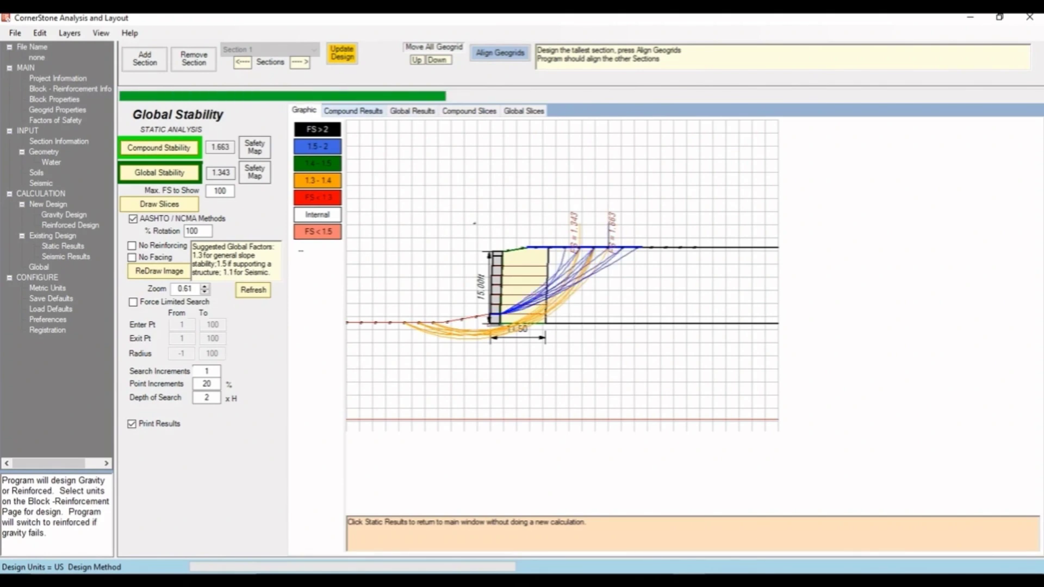
click(353, 111)
click(469, 110)
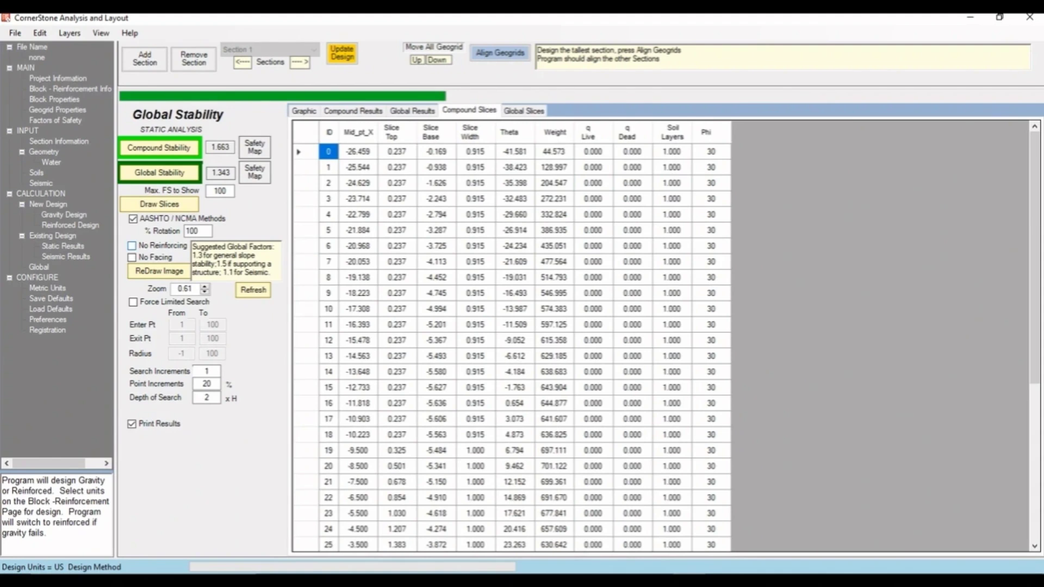
- Enable seismic analysis with a peak ground acceleration of 0.2 and update the design
click(65, 215)
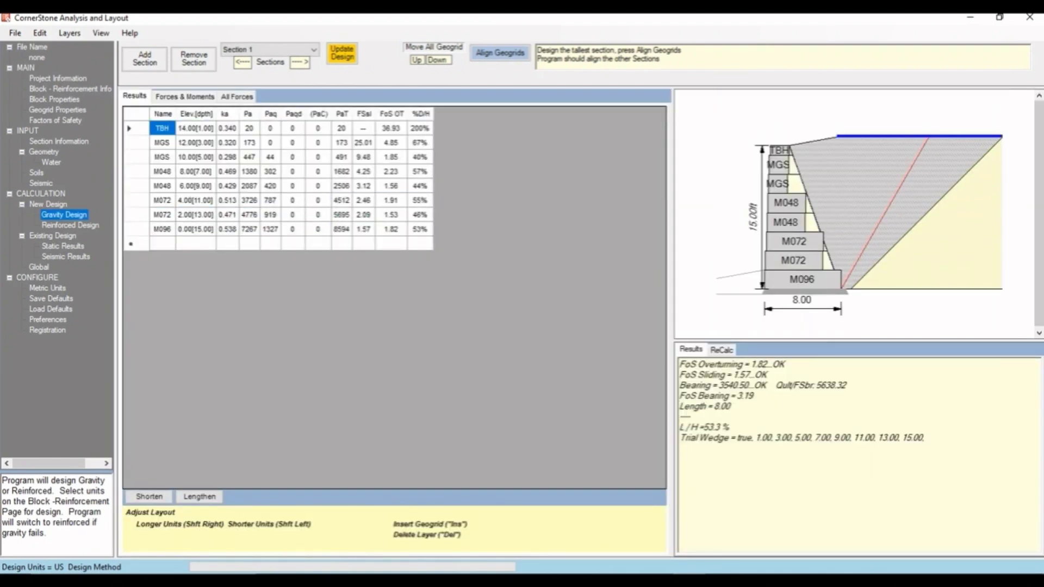
click(41, 183)
click(139, 153)
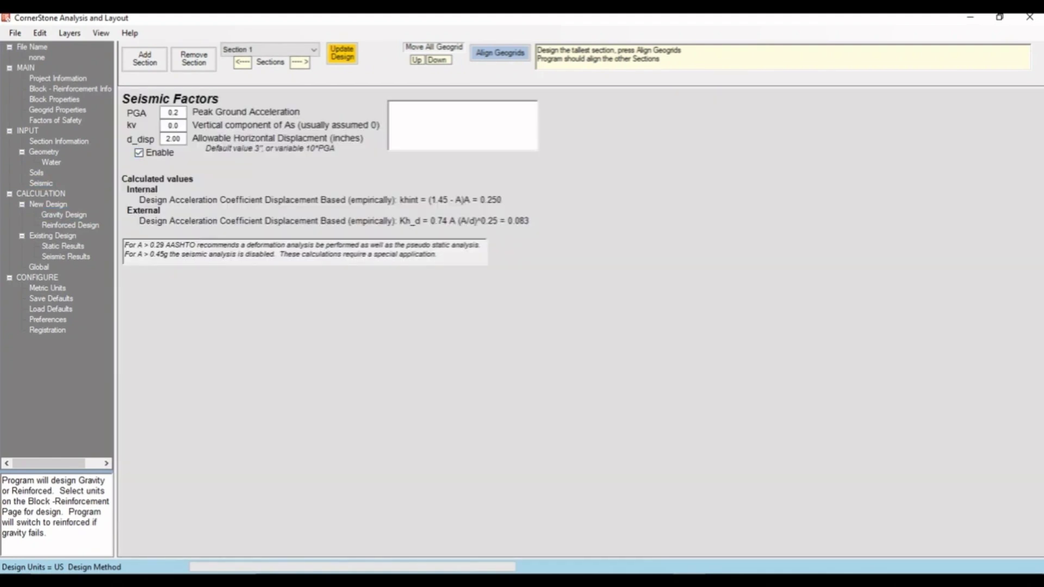
click(178, 113)
click(342, 54)
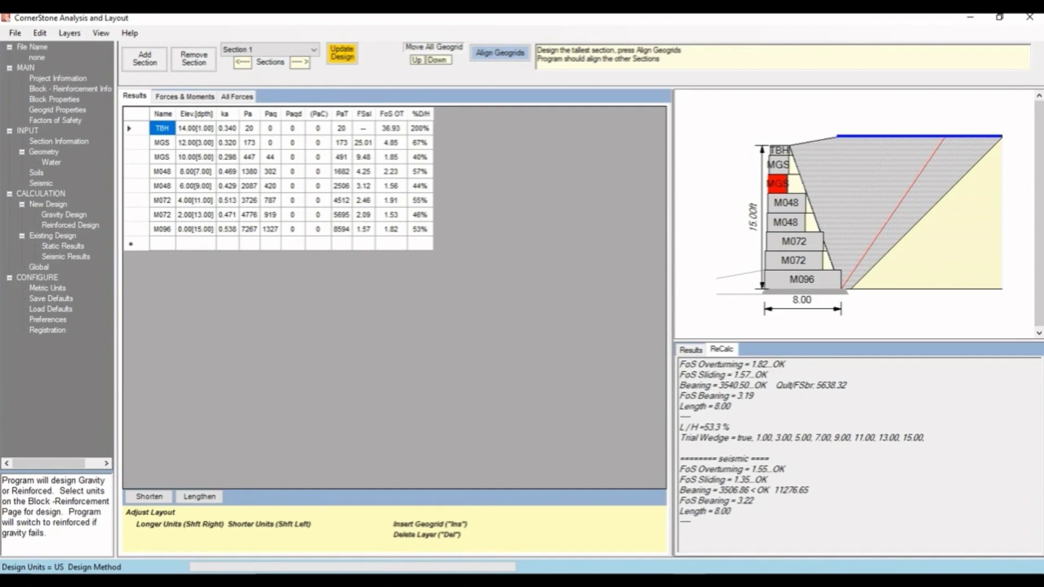
- Try shortening the M048 block at elevation 10.00 in the gravity seismic results, then lengthen it back
click(64, 215)
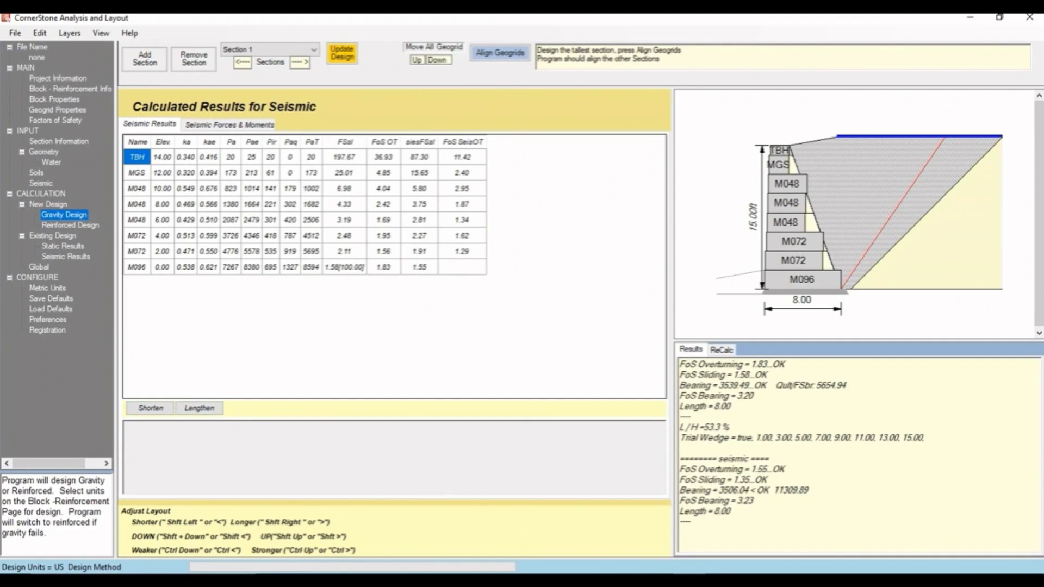
click(136, 189)
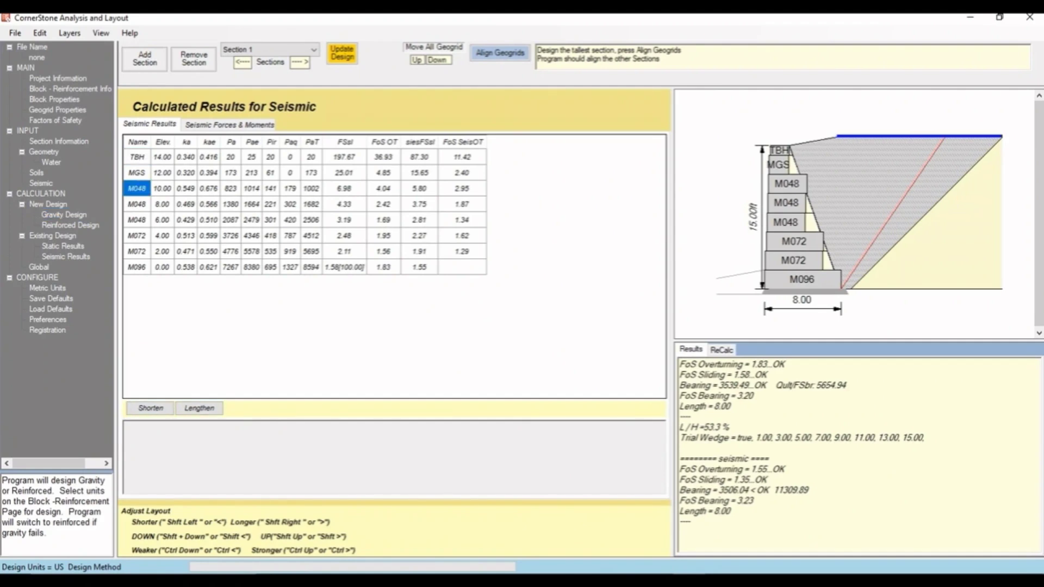
click(151, 408)
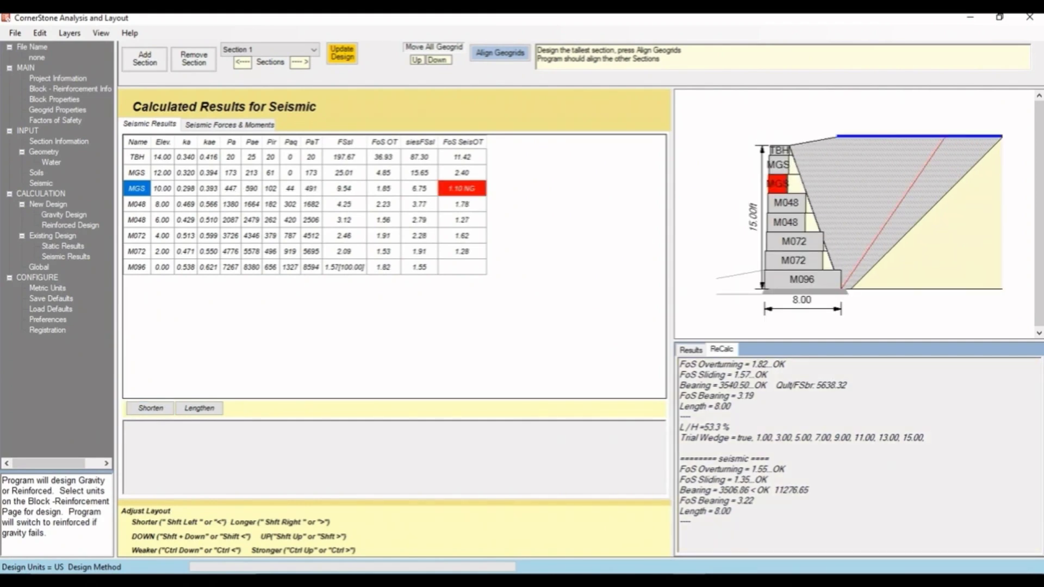
click(199, 408)
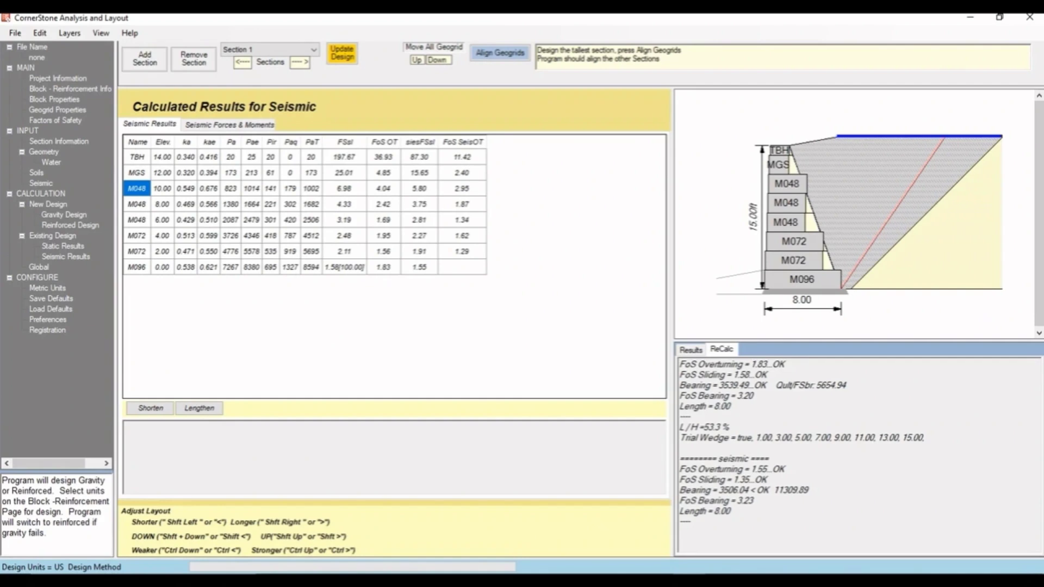
- Lengthen the top geogrid at 12.00 ft height to 12.00 ft in the reinforced seismic results
click(70, 225)
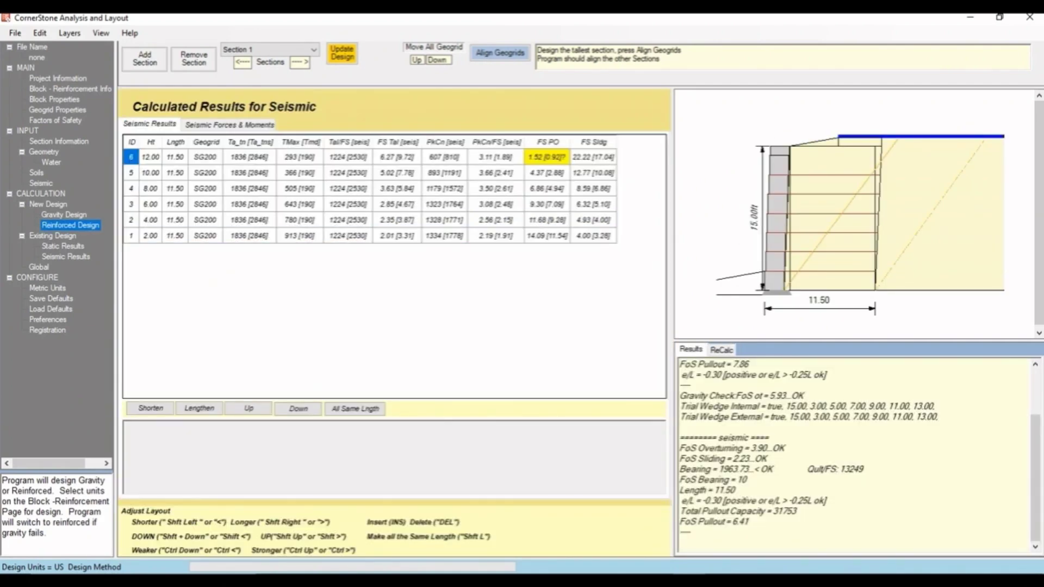
click(547, 157)
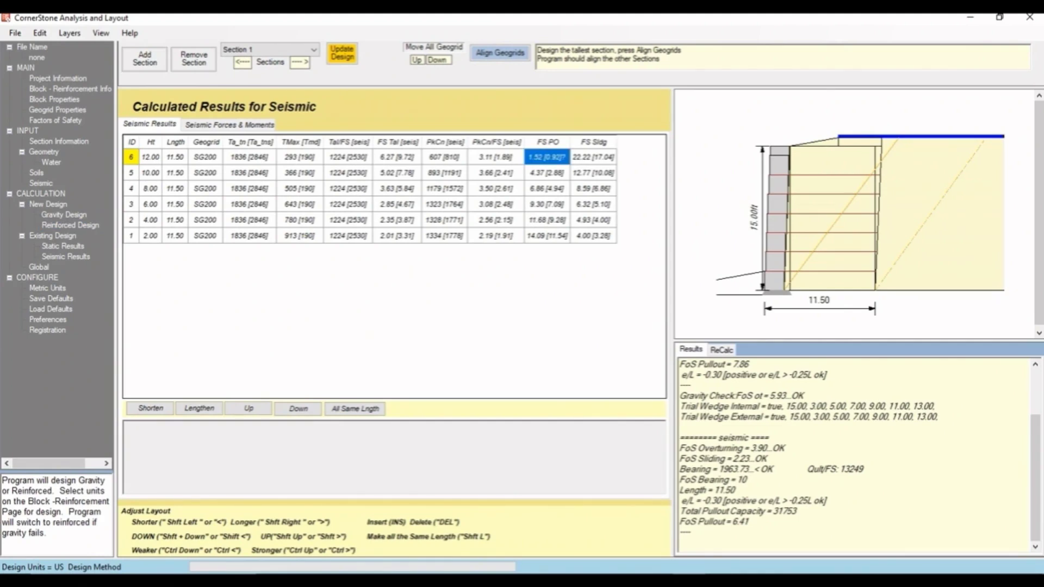
click(132, 157)
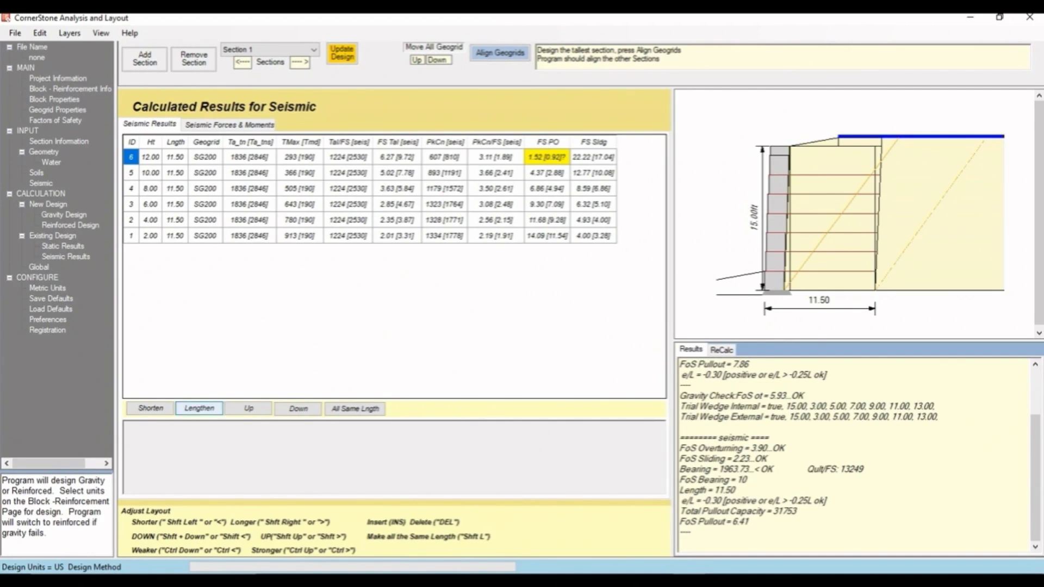
click(199, 408)
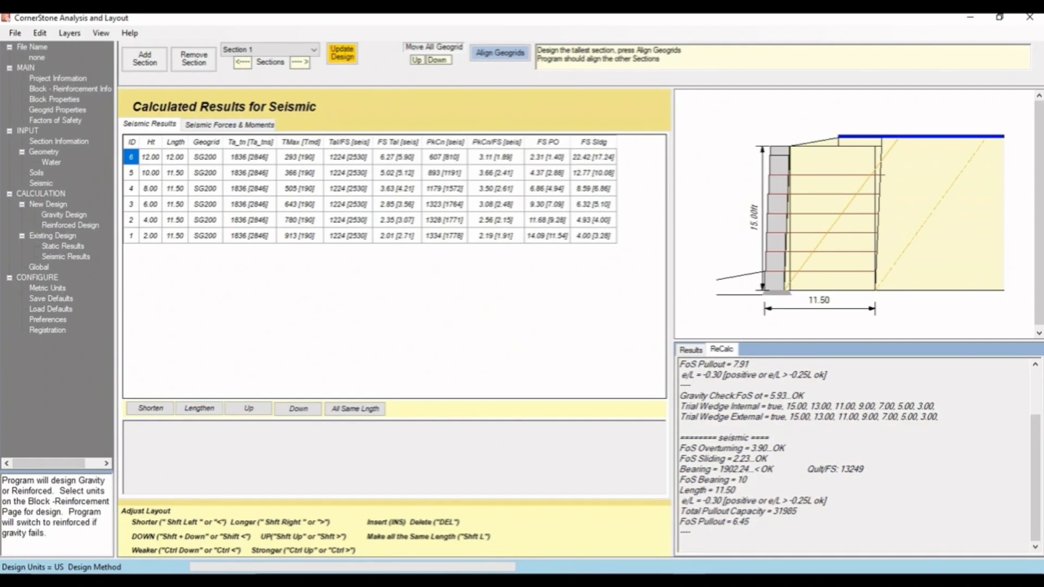
- Lengthen the bottom geogrid to 12.00 ft and make all geogrids the same length
click(131, 236)
click(199, 408)
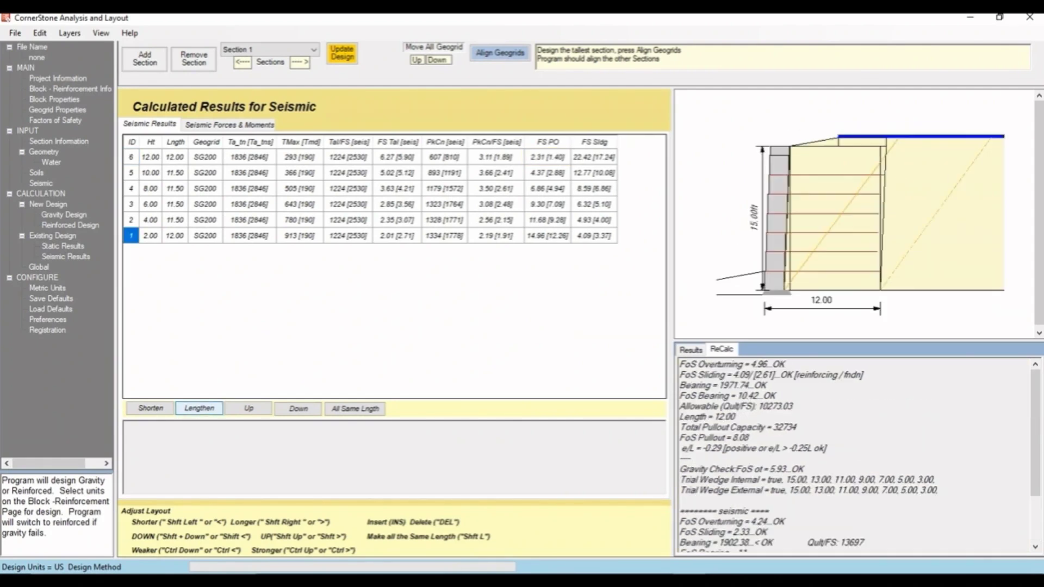
click(355, 409)
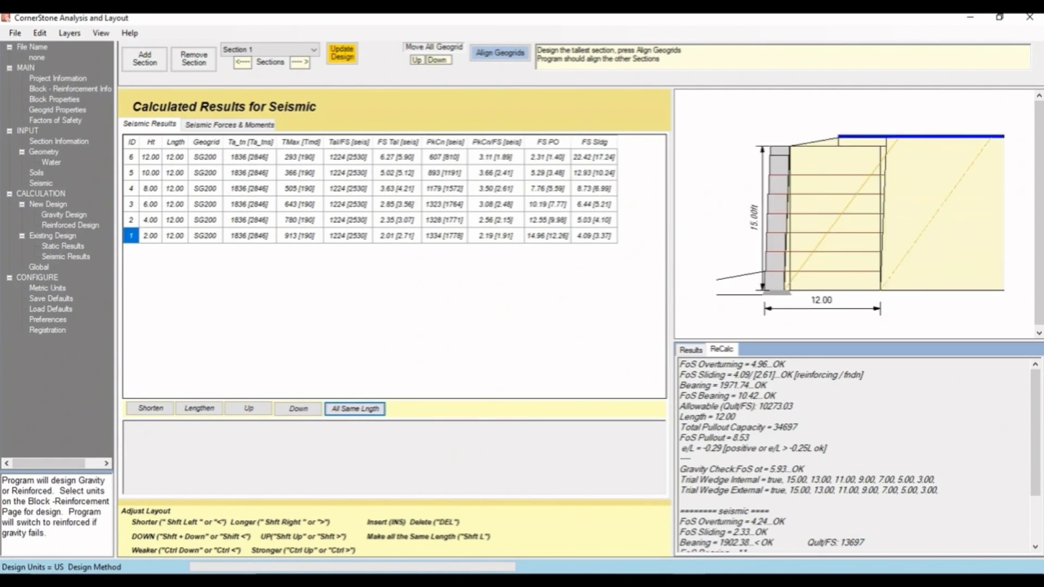
- Enable water analysis with water 1 ft high at the front and back of the units, then update the design
click(51, 162)
click(137, 130)
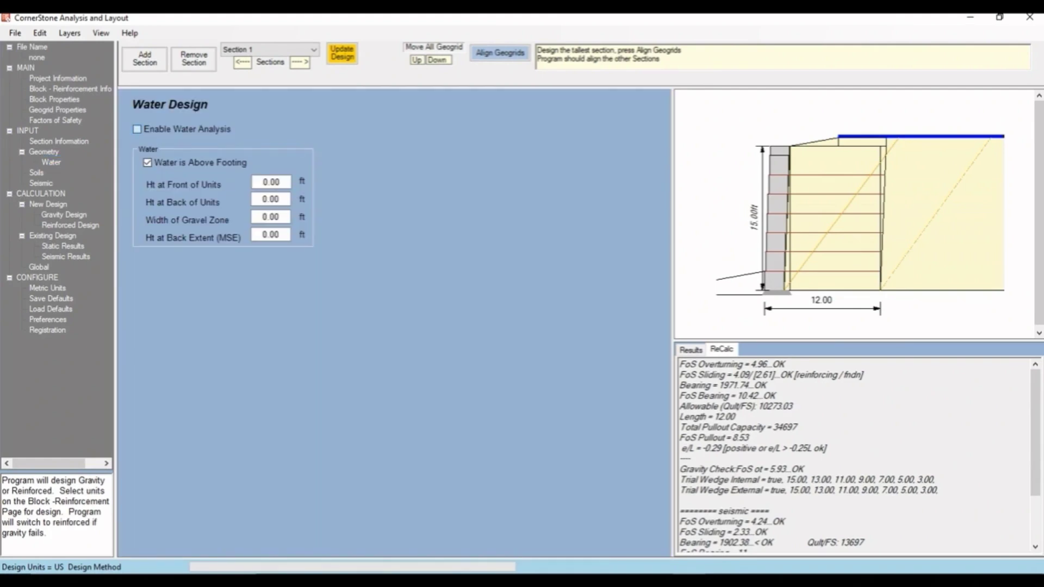
click(270, 182)
text(1)
double_click(271, 199)
text(1)
click(280, 217)
click(273, 199)
click(342, 53)
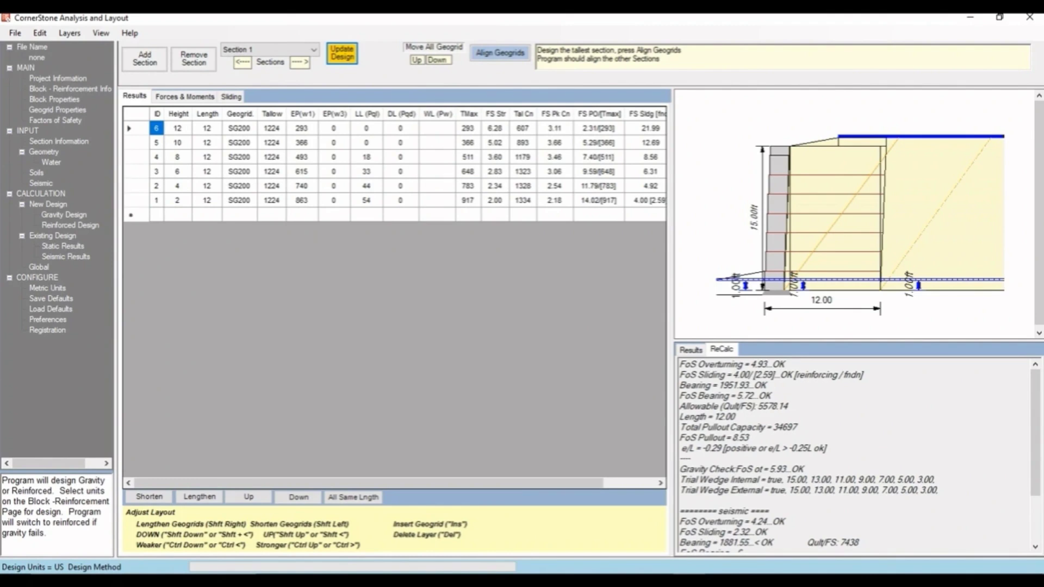
- Try lengthening the bottom M096 block in the gravity design, then shorten it back
click(65, 215)
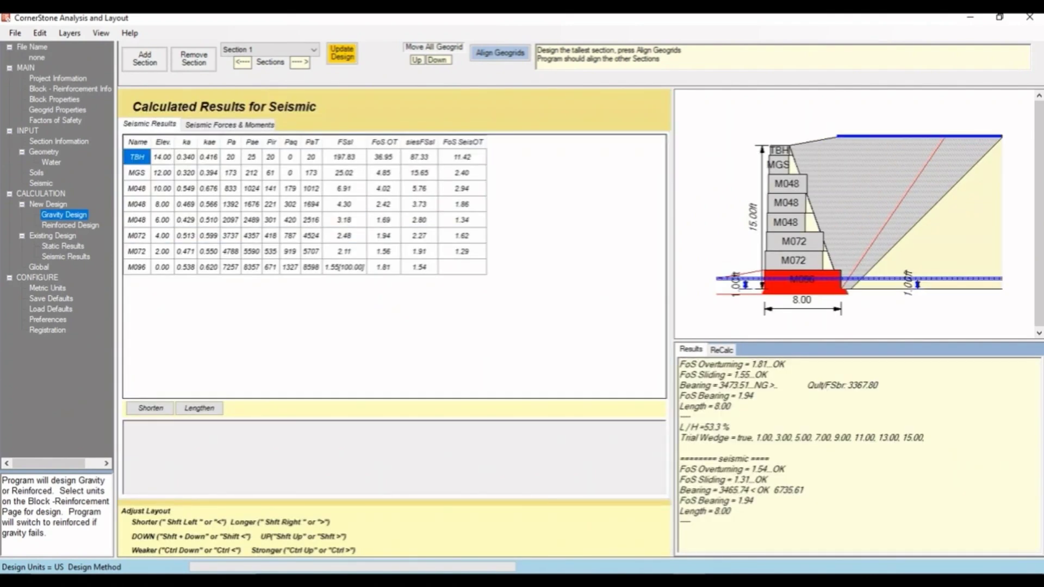
click(137, 267)
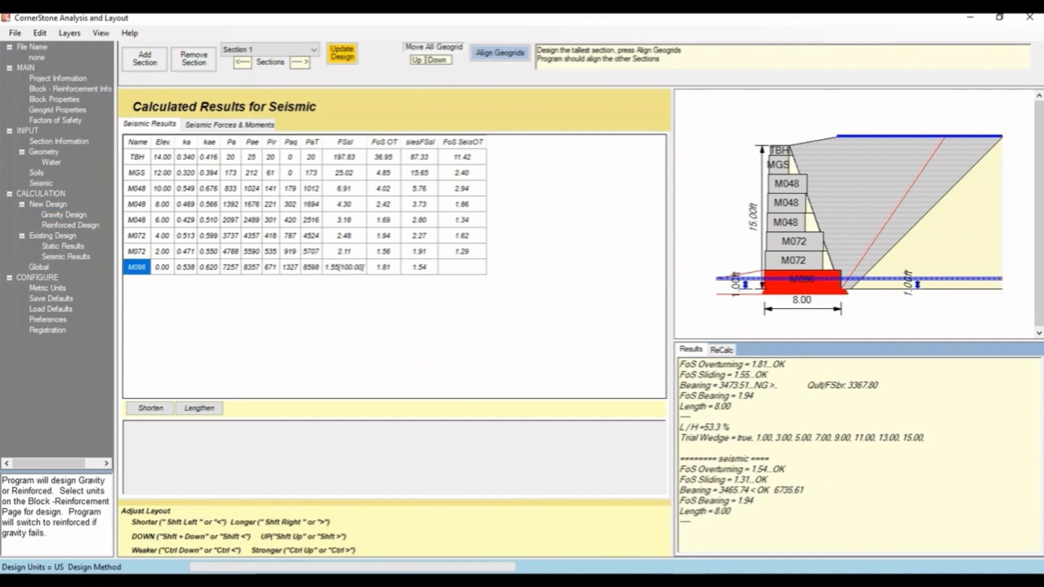
click(199, 408)
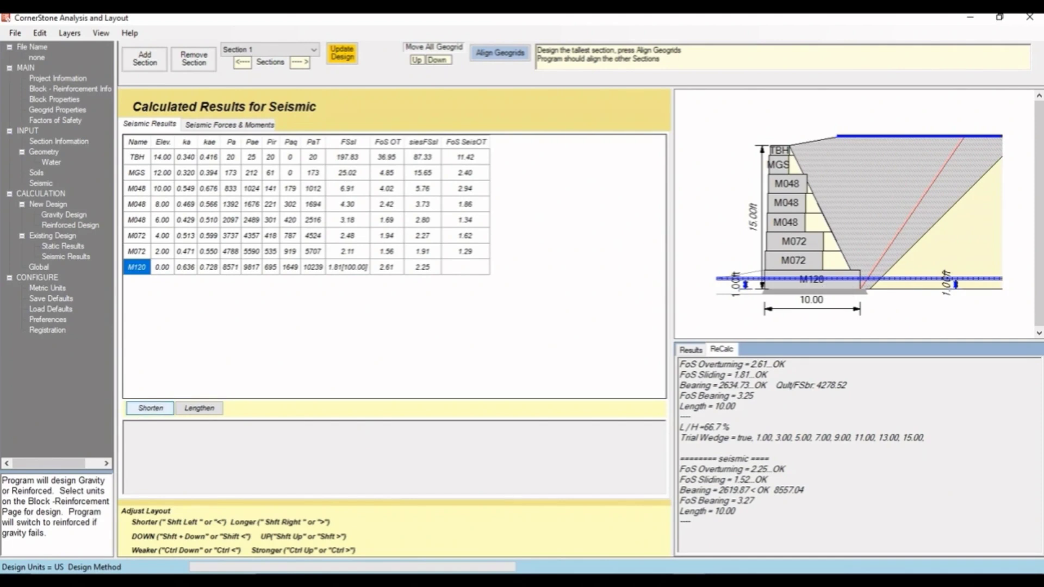
click(151, 409)
- Lengthen the M072 block at elevation 2.00 to an M096 unit
click(136, 251)
click(199, 409)
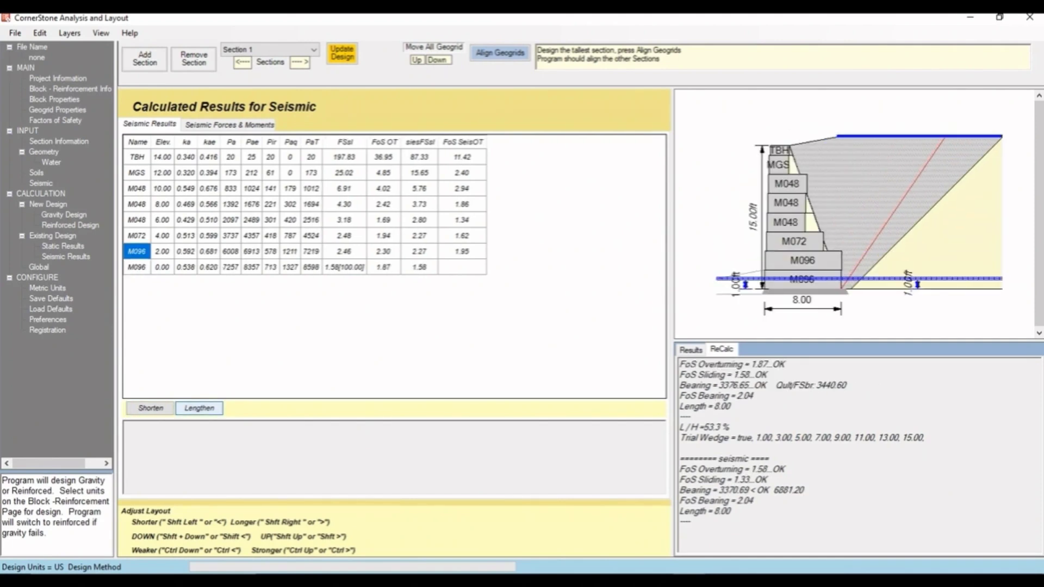